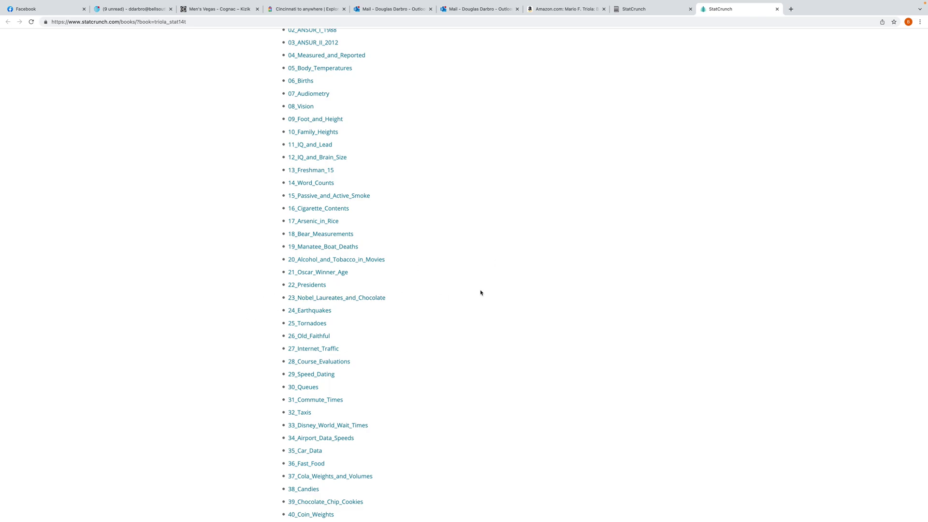
Open the 35_Car_Data data set and widen its MODEL column to fit the full car names
scroll(481, 293, down, 3)
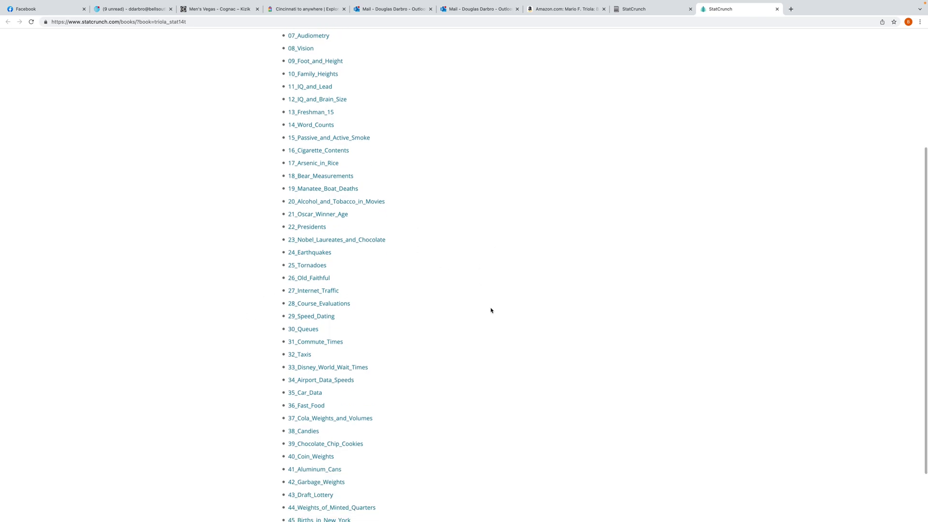
scroll(473, 332, down, 1)
scroll(471, 332, down, 2)
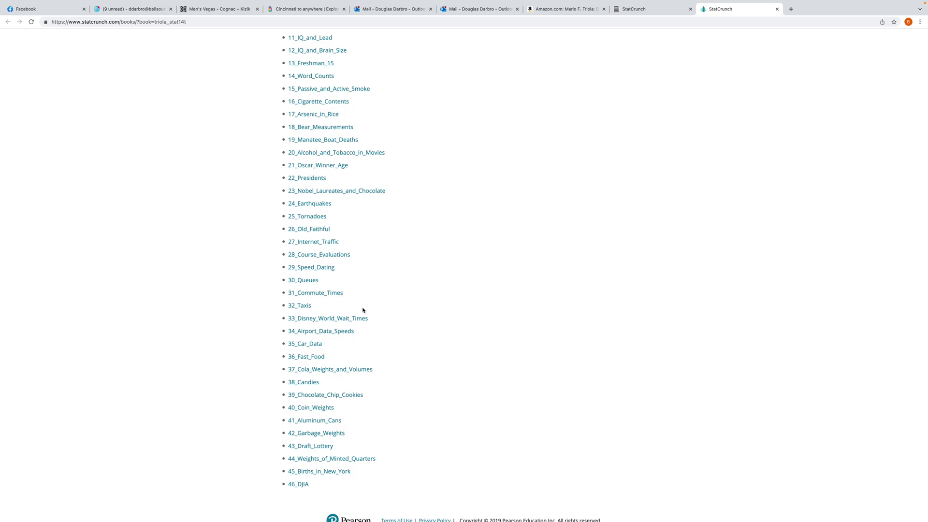
click(312, 345)
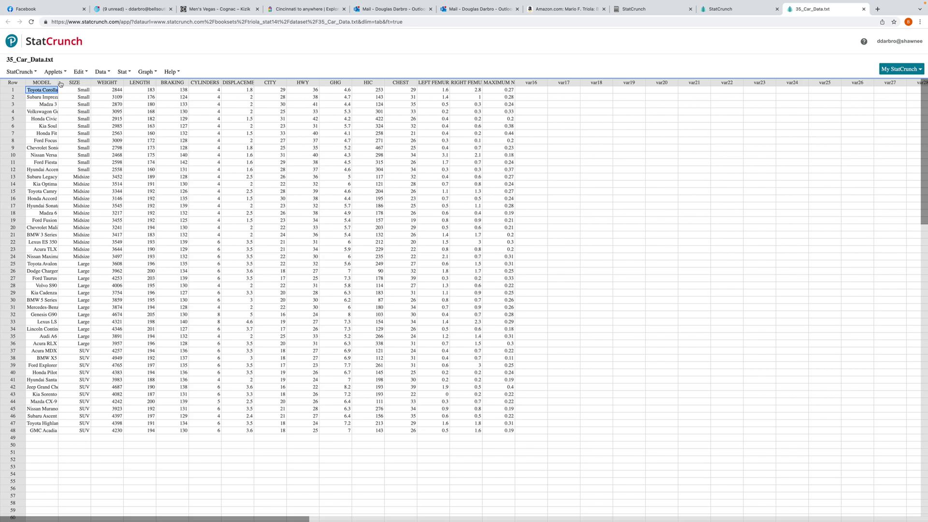
drag(58, 82, 71, 82)
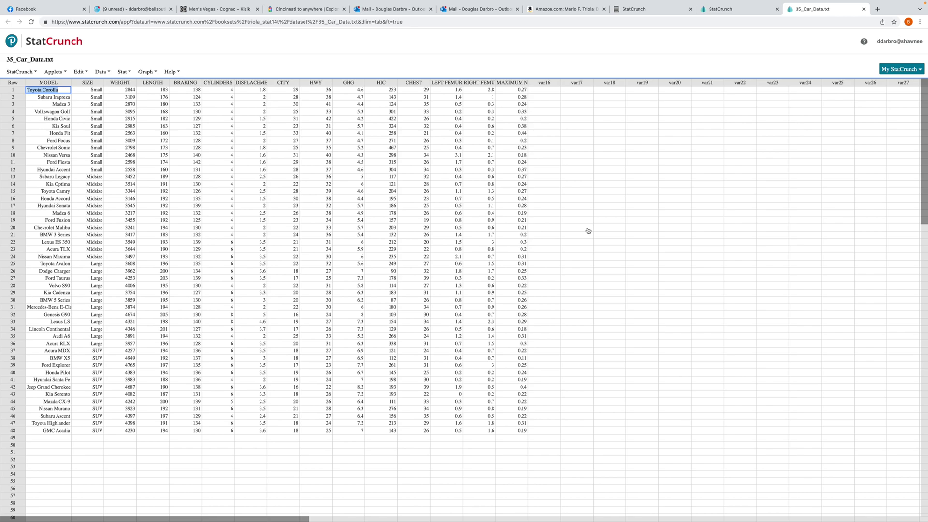
Highlight the Toyota Avalon and Toyota Camry rows as individual records, and clear the row highlighting
click(13, 264)
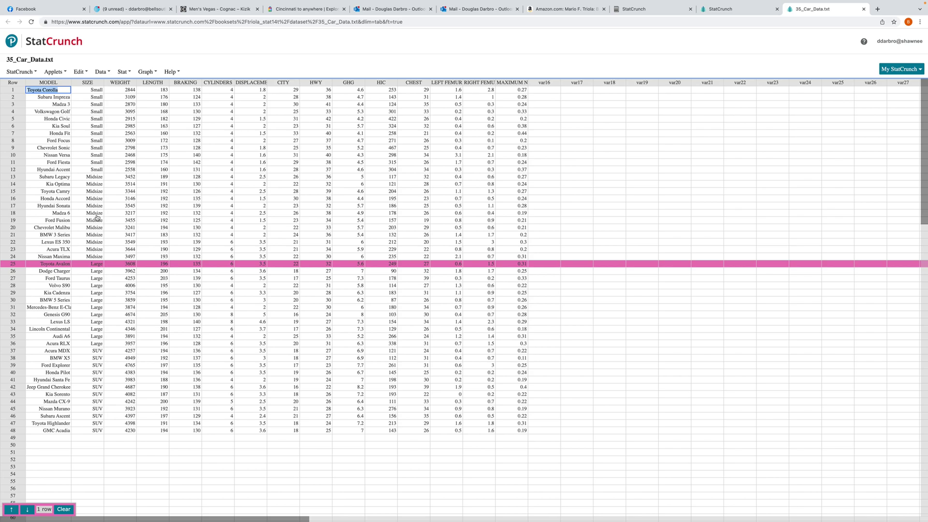
click(13, 192)
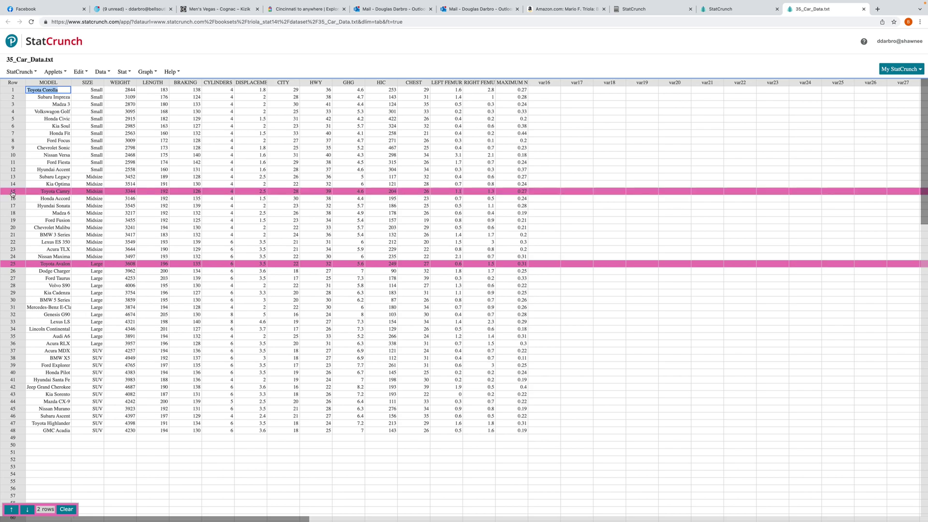
click(12, 192)
click(13, 265)
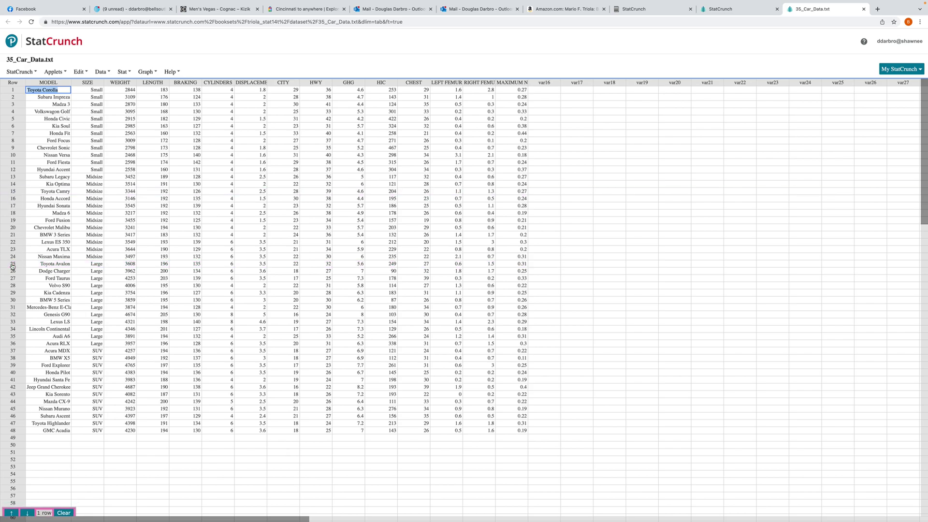
click(12, 192)
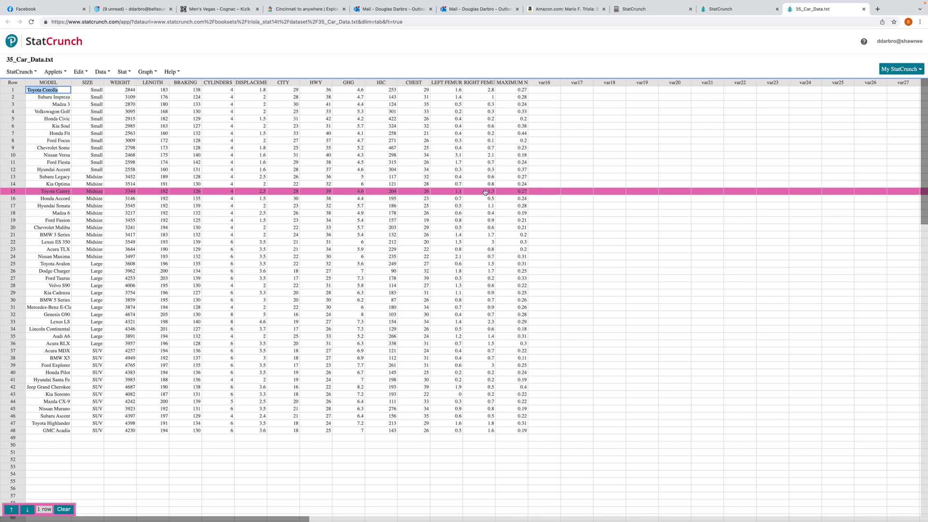
click(13, 193)
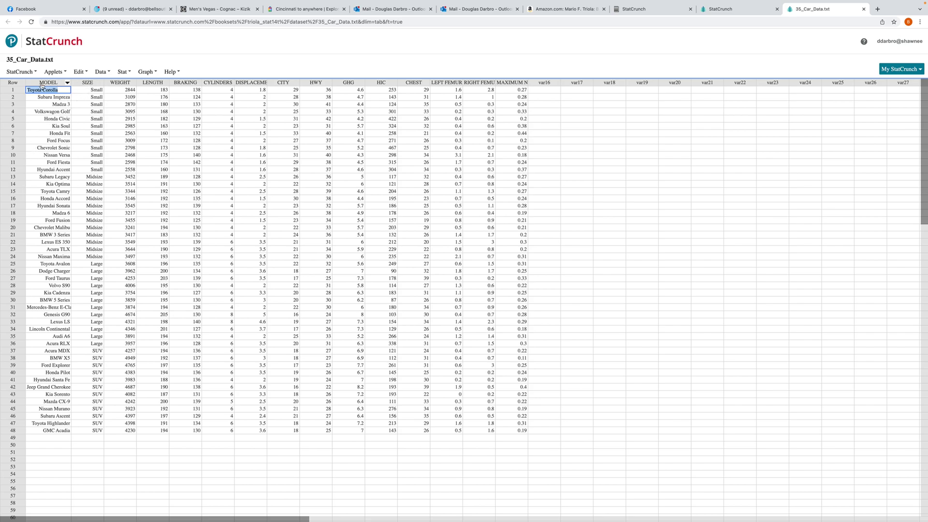
click(86, 82)
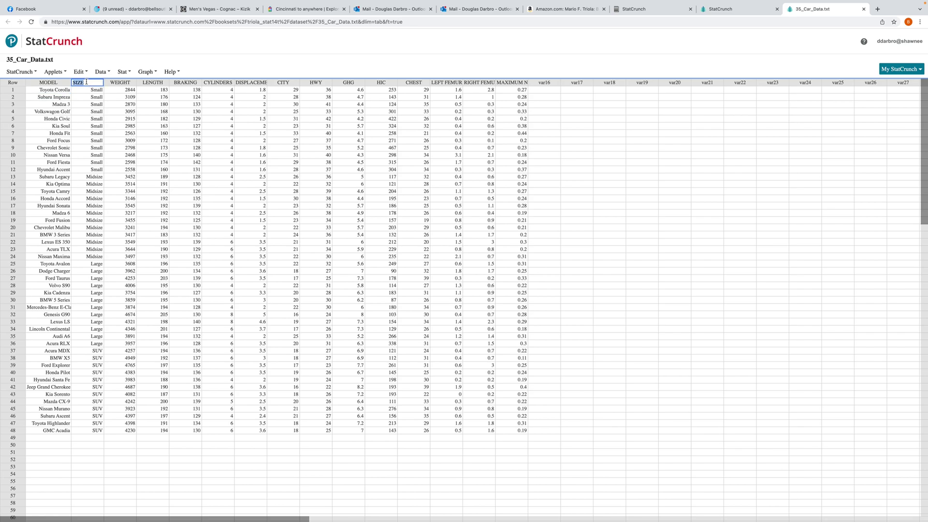
click(117, 82)
click(152, 84)
click(88, 83)
Create a frequency histogram of the WEIGHT column and move its window beside the first data columns
click(150, 73)
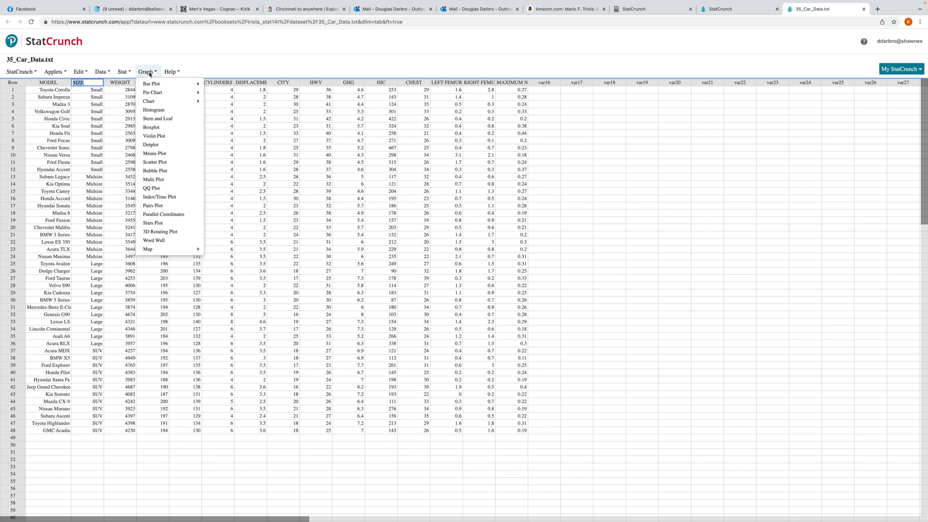
click(158, 111)
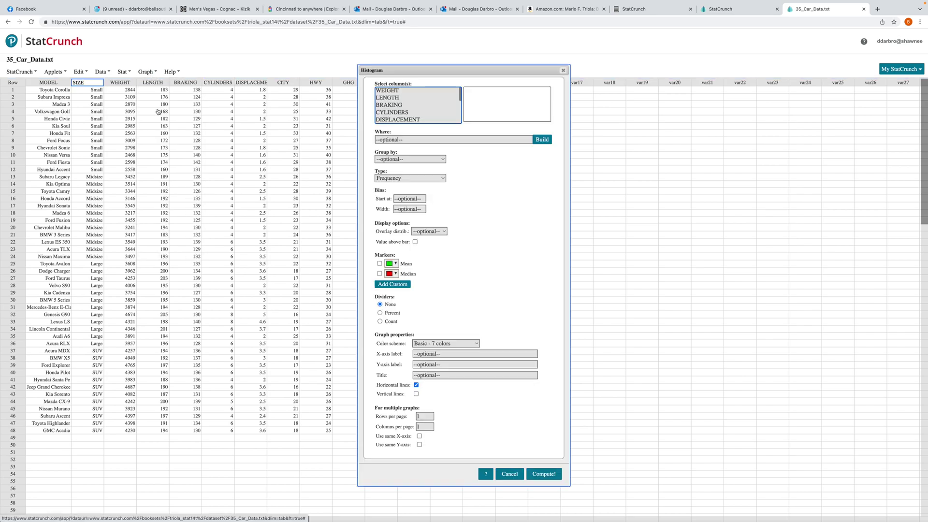
click(390, 92)
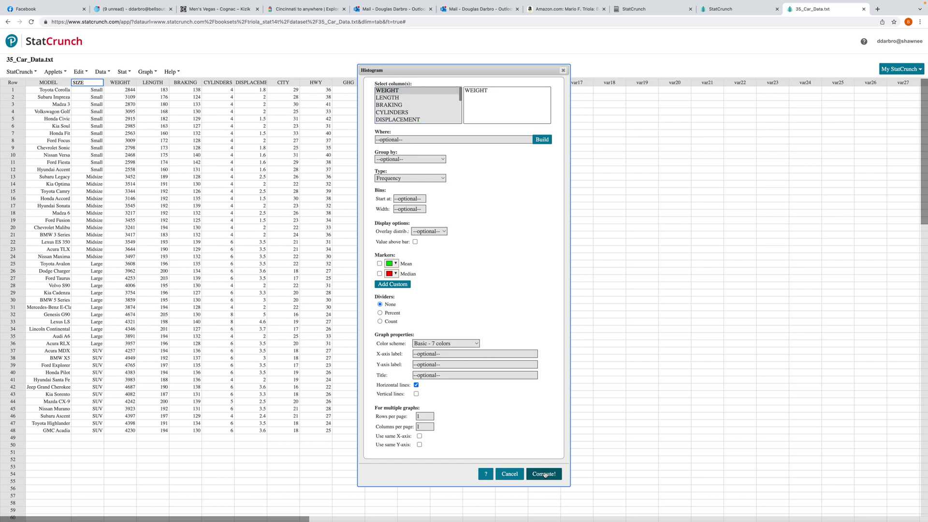
click(545, 475)
drag(710, 80, 346, 77)
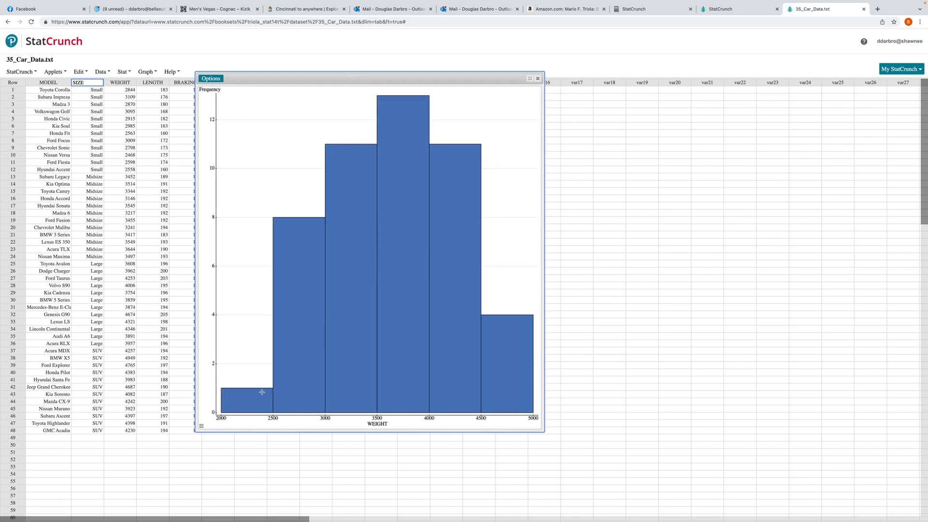
Examine the frequency and weight interval of individual bars in the WEIGHT histogram, enlarging its window
mouse_move(246, 397)
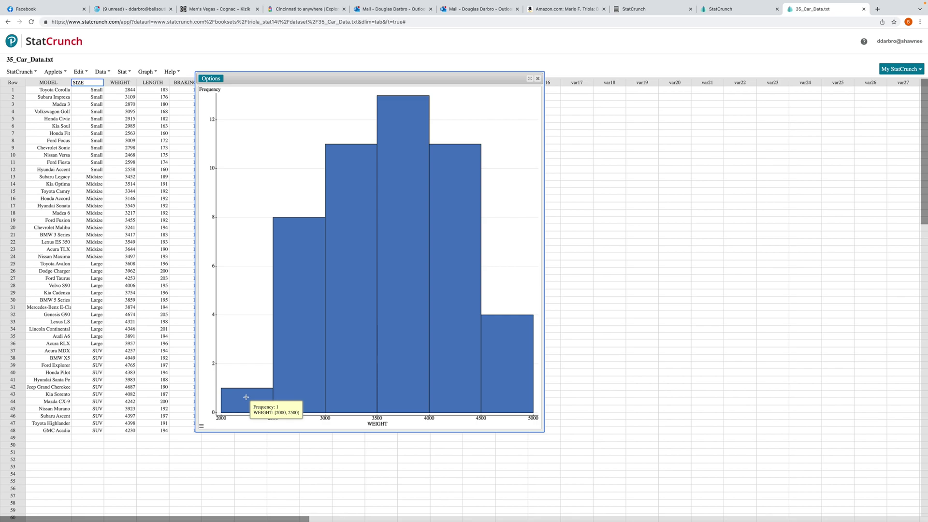
mouse_move(303, 339)
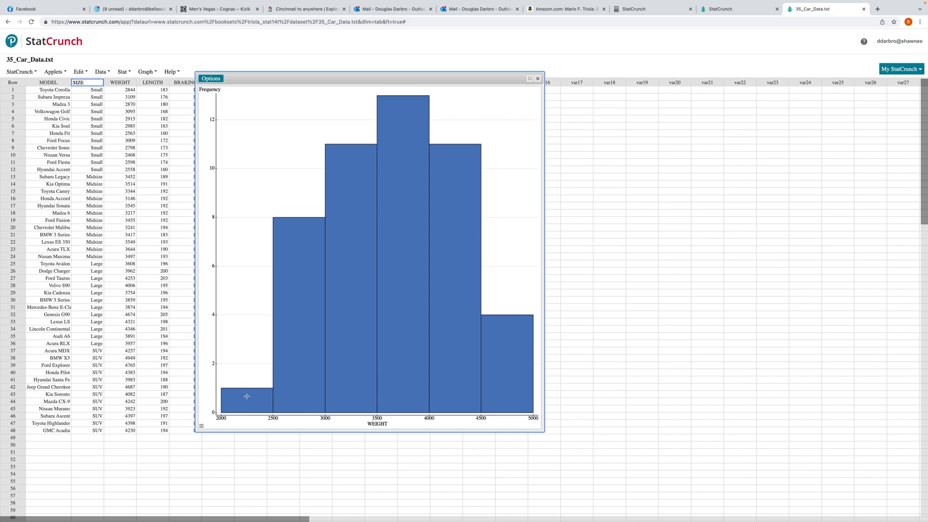
mouse_move(305, 356)
drag(545, 432, 616, 461)
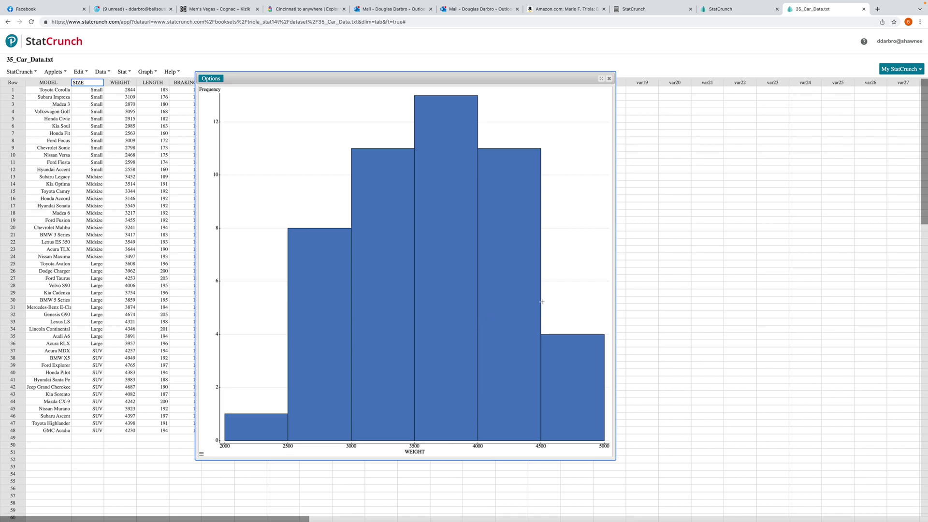
mouse_move(330, 280)
mouse_move(505, 173)
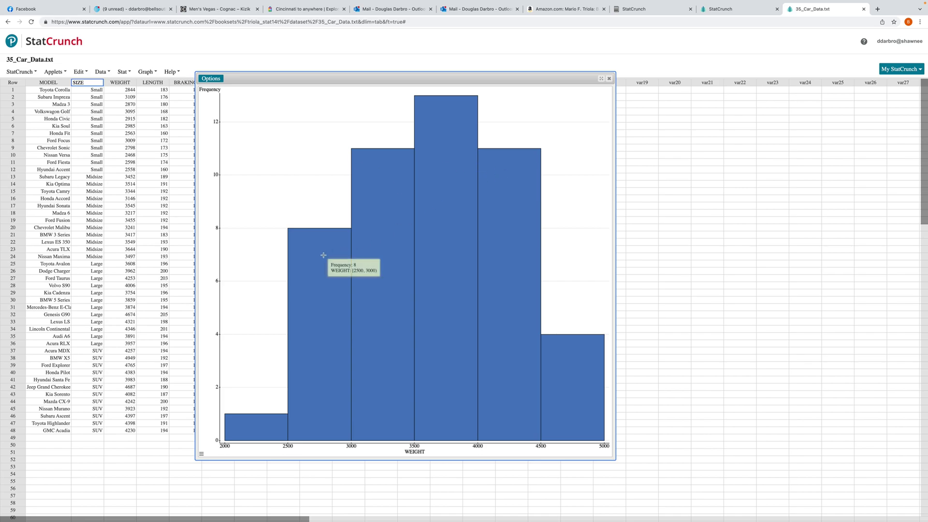
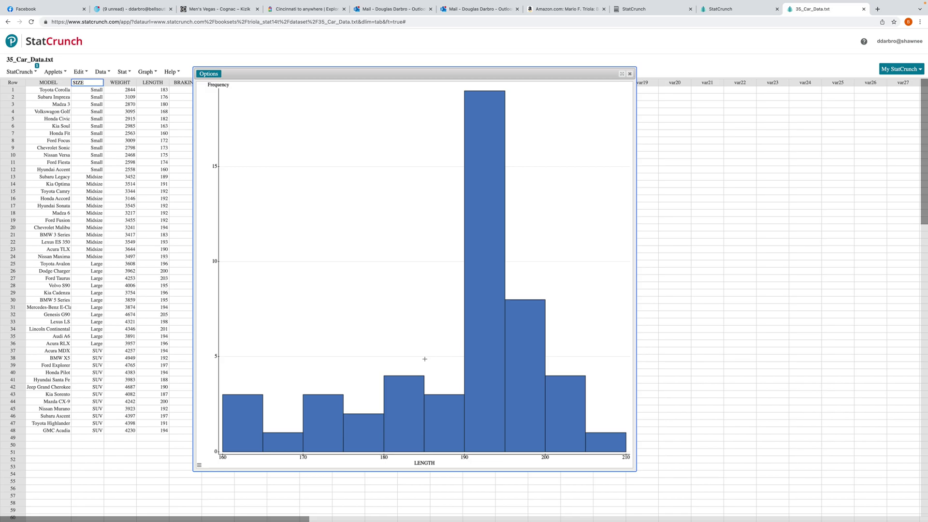
Switch to the desktop, open the annotated LENGTH histogram screenshot and enlarge it to examine the distribution's shape
key(ctrl+Left)
click(893, 208)
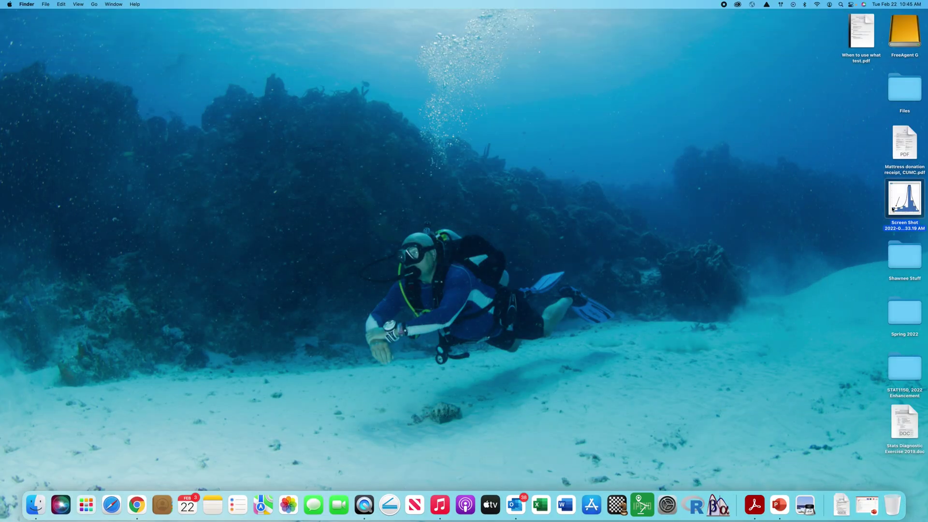
double_click(893, 209)
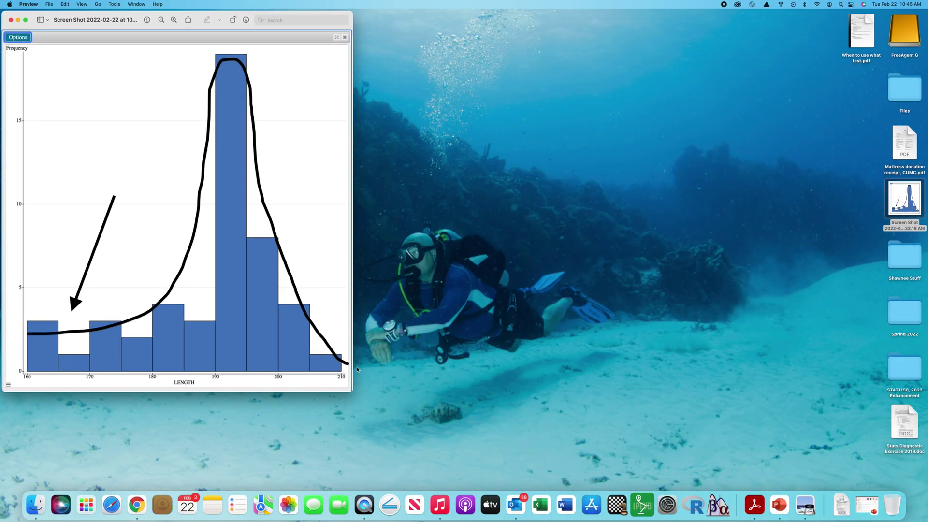
double_click(351, 393)
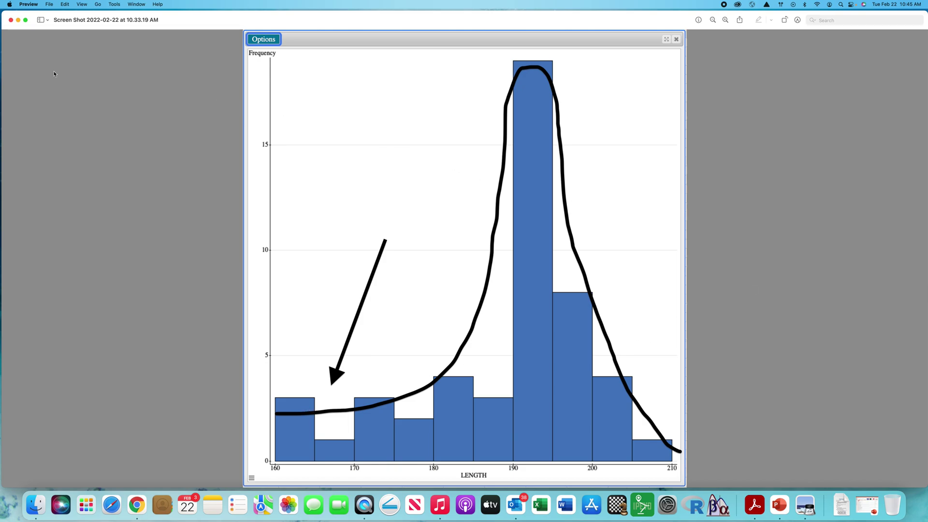
Close the screenshot, switch back to StatCrunch in Google Chrome and close the LENGTH histogram
click(11, 20)
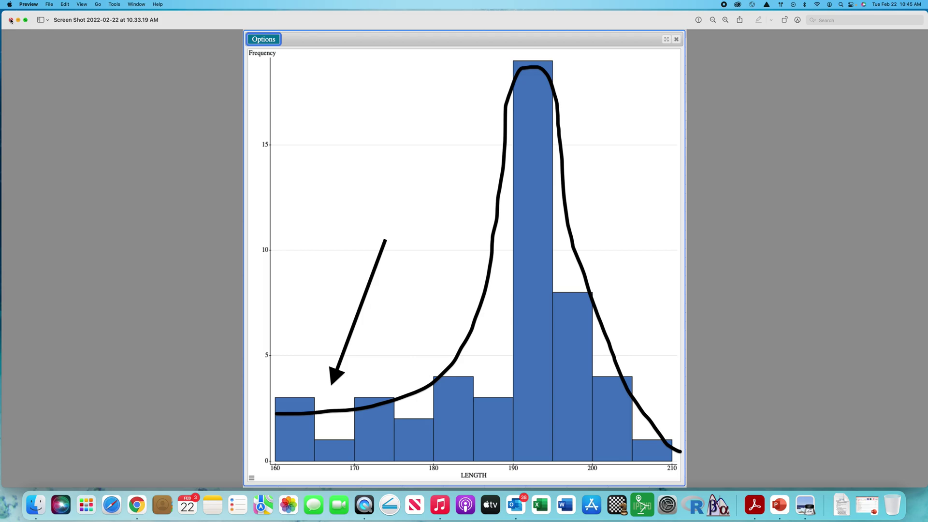
key(ctrl+Down)
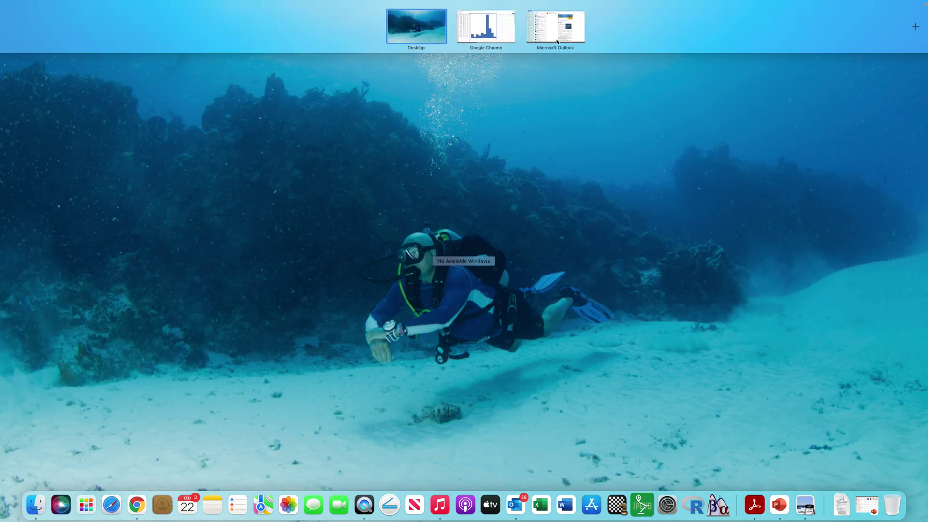
click(498, 34)
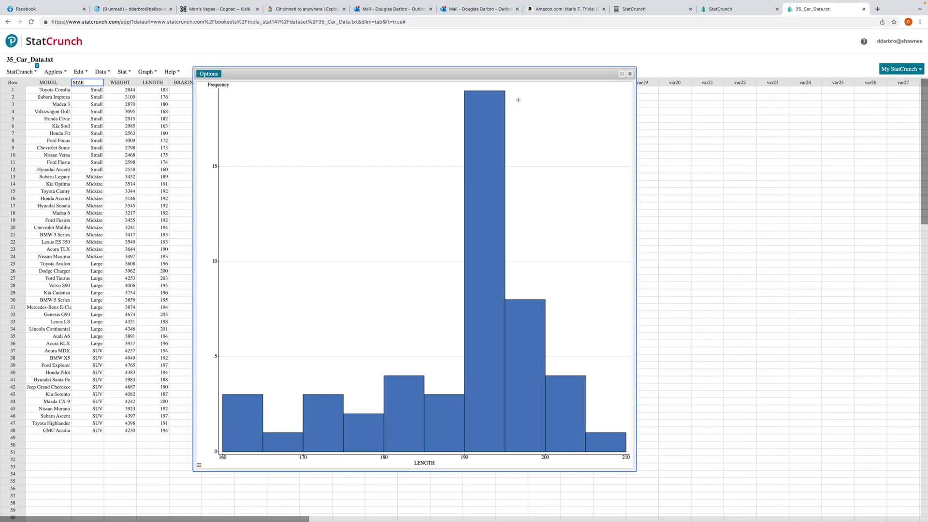
click(630, 74)
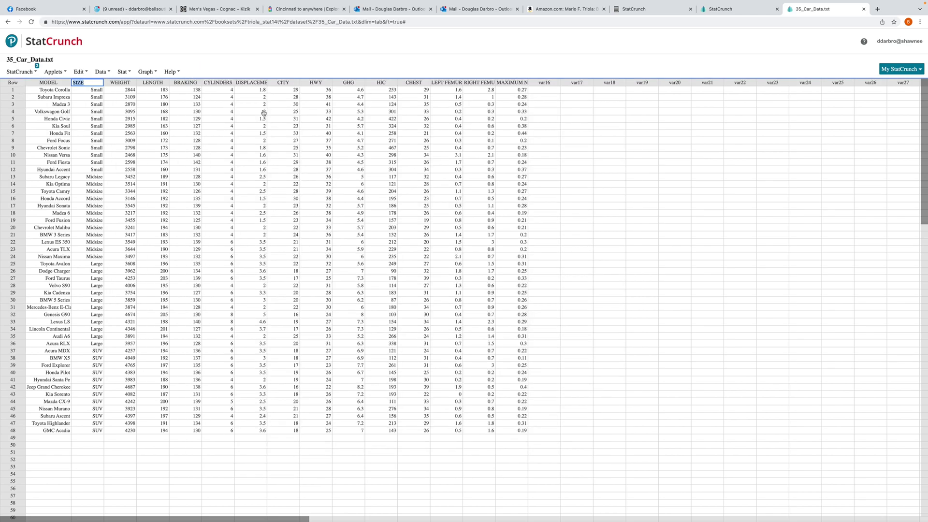
Create frequency histograms for all numeric columns from WEIGHT through MAXIMUM NIJ
click(151, 72)
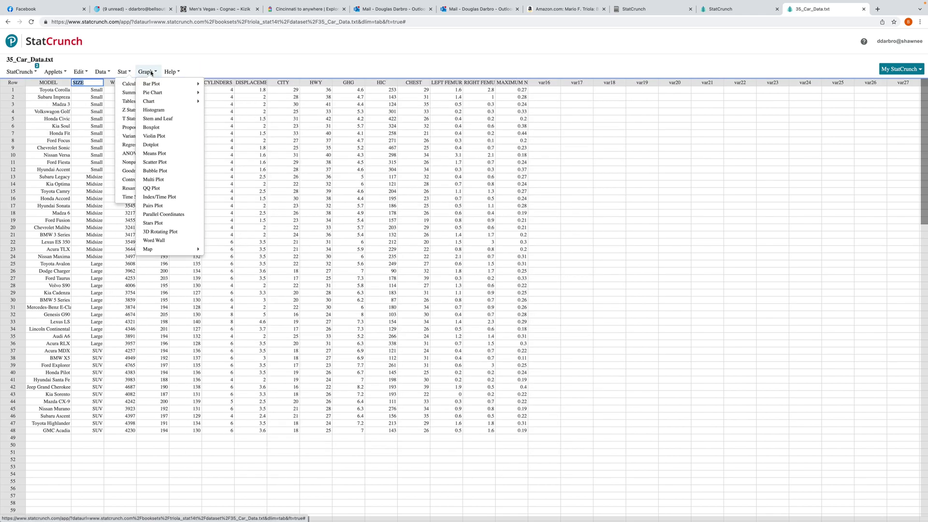
click(156, 112)
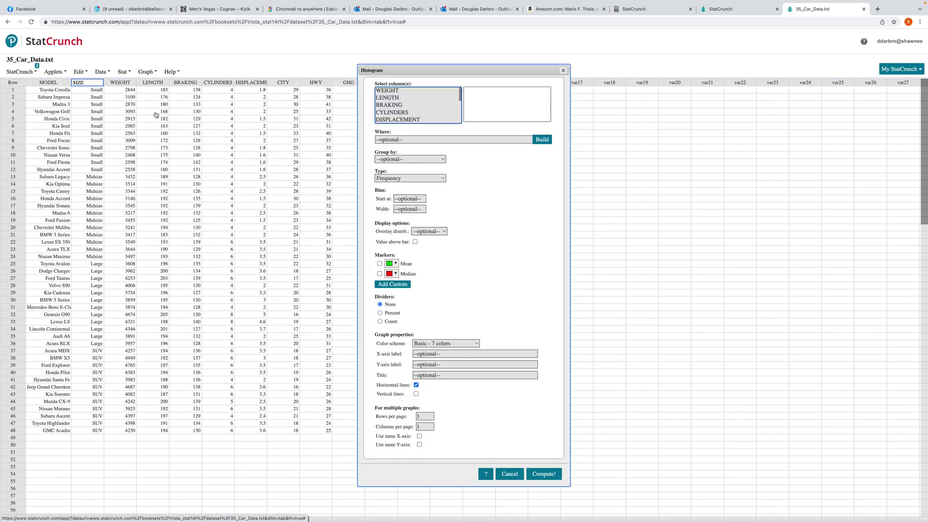
click(391, 91)
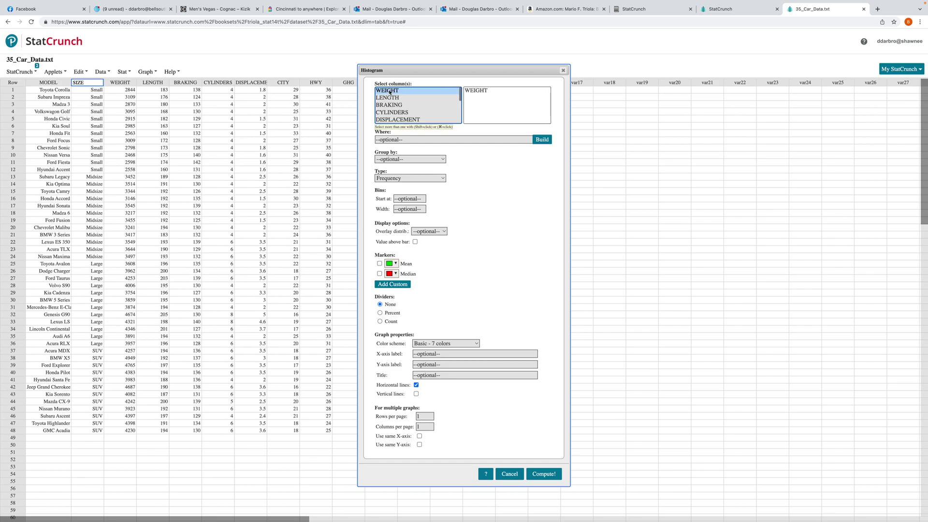
scroll(396, 104, down, 4)
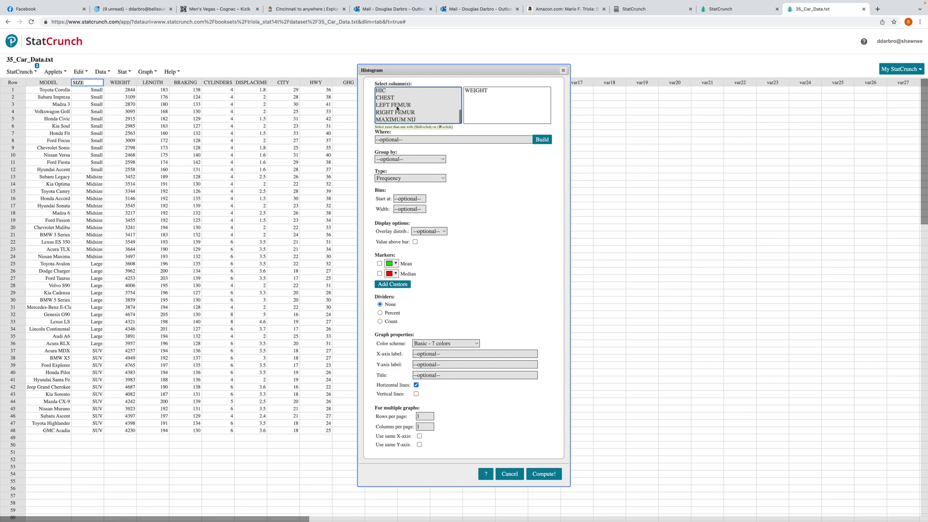
shift+click(398, 119)
scroll(412, 113, up, 3)
scroll(412, 113, up, 3)
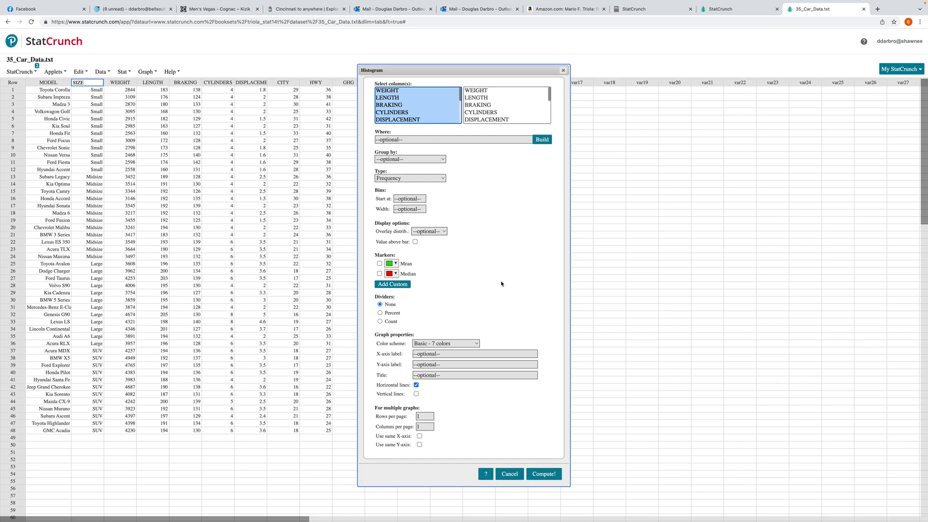
click(544, 474)
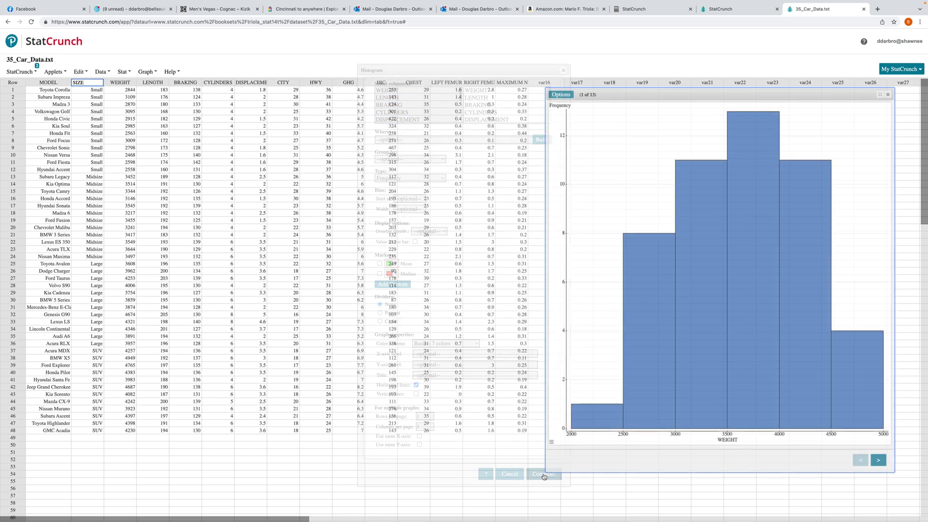
Move and enlarge the multi-graph histogram window, and advance from the WEIGHT graph to the LENGTH graph
drag(763, 94, 353, 35)
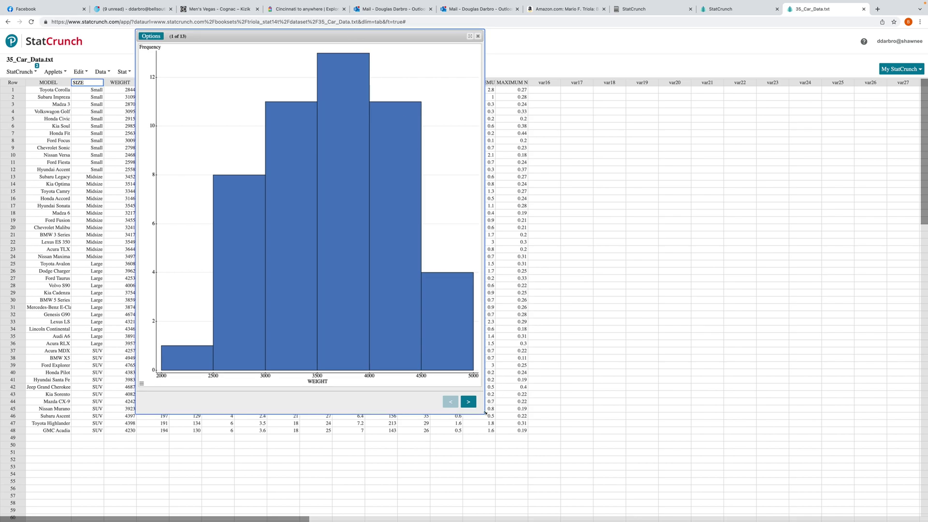
drag(483, 413, 625, 471)
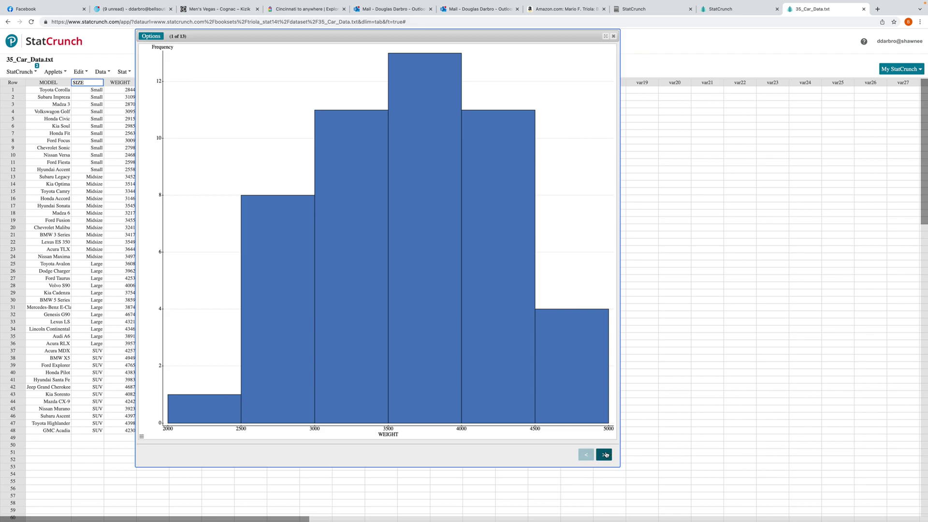
click(605, 455)
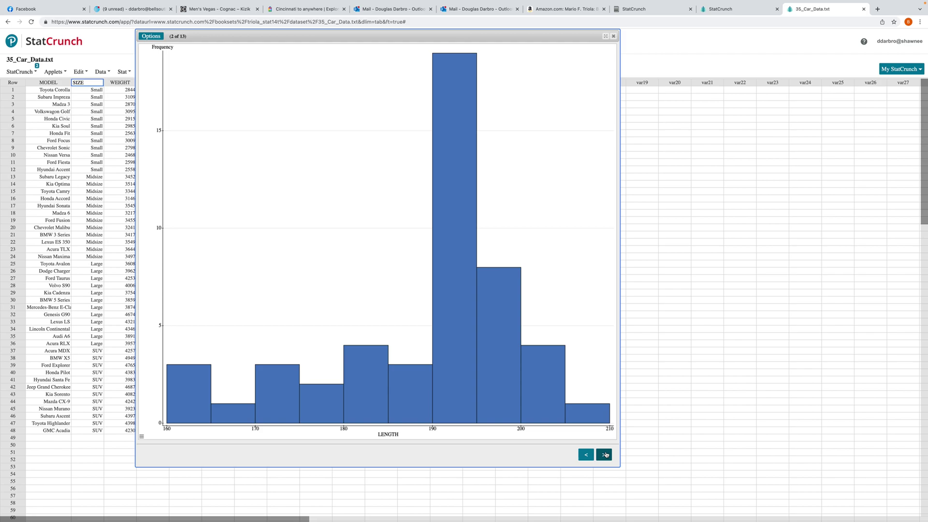
Examine the remaining histograms one after another, from BRAKING through MAXIMUM NIJ, and close the multi-graph window
click(605, 455)
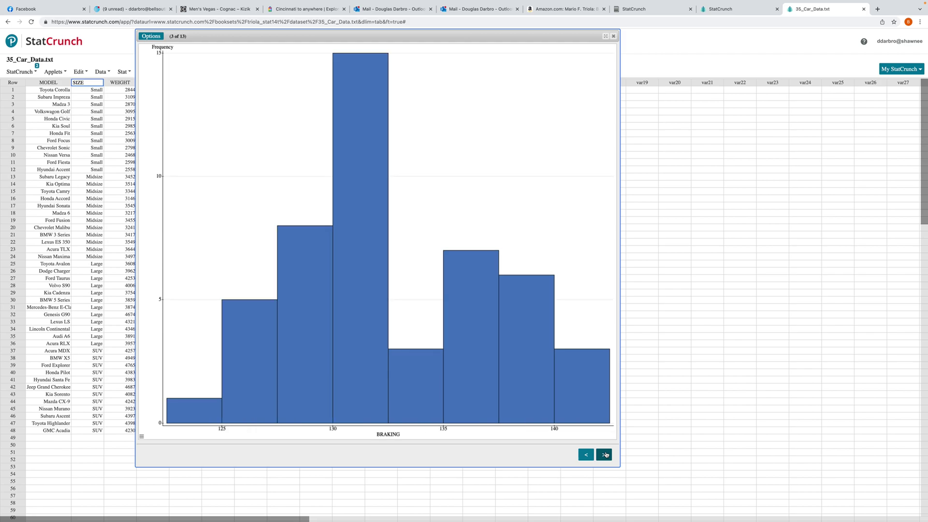
click(605, 455)
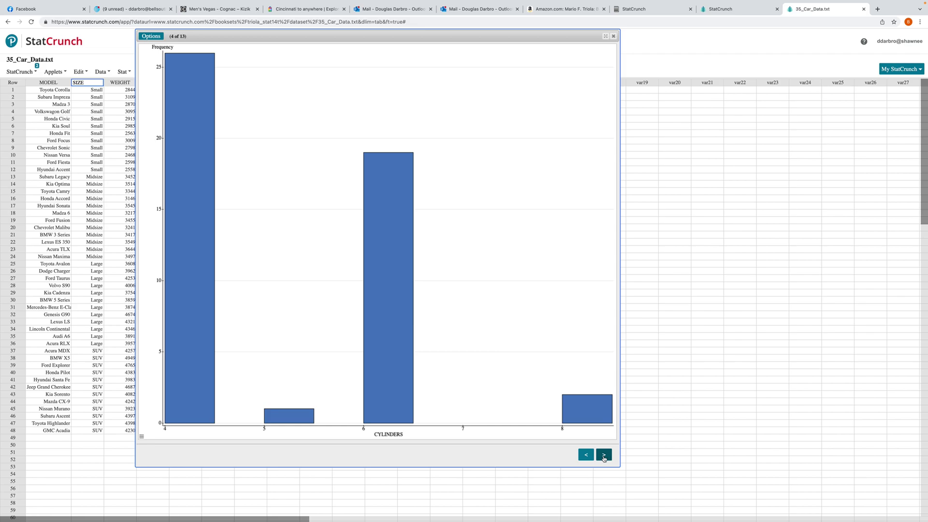
click(604, 456)
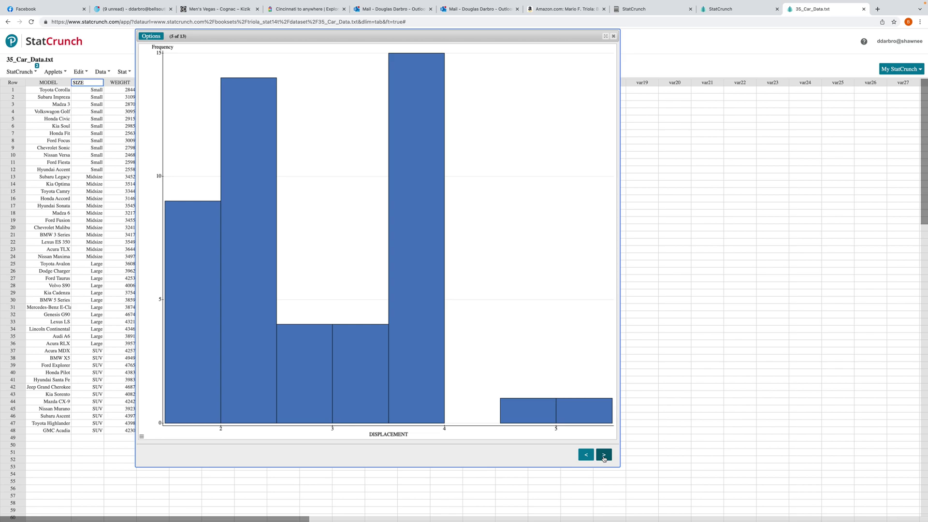
click(604, 456)
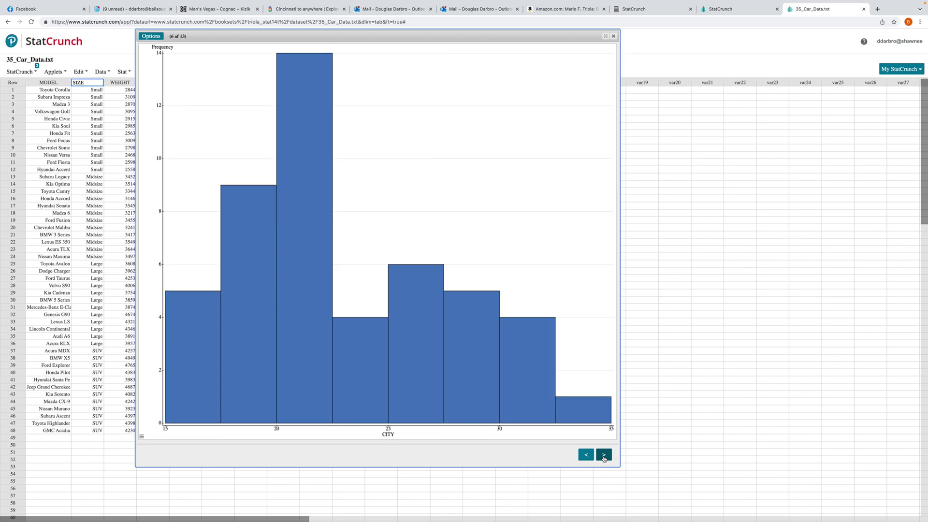
click(604, 456)
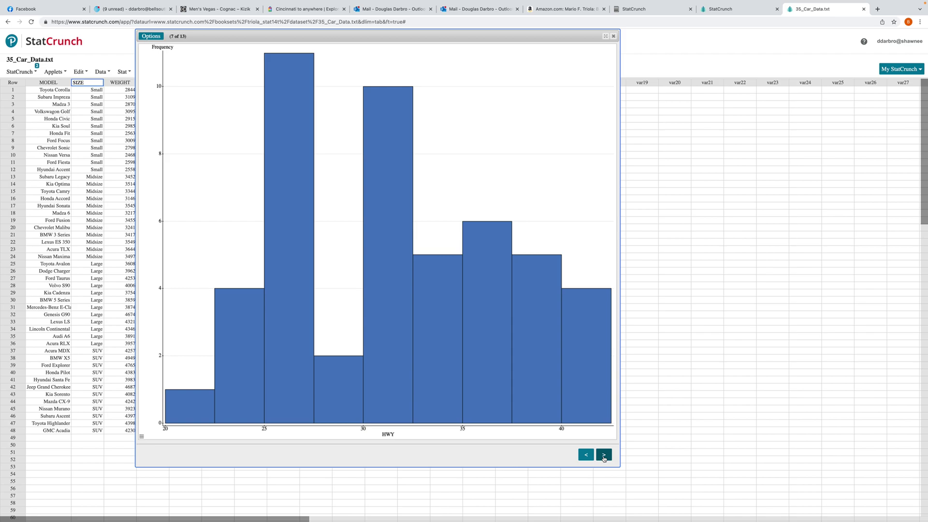
click(604, 456)
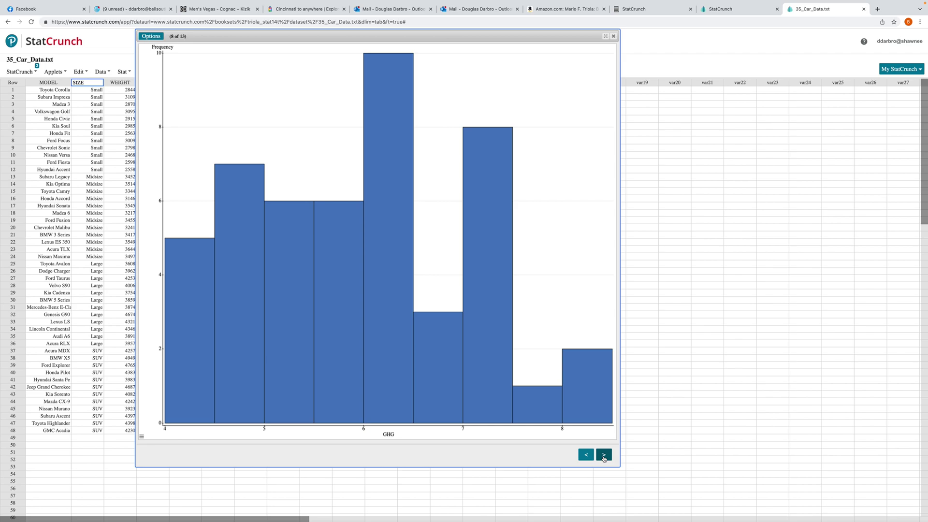
click(604, 457)
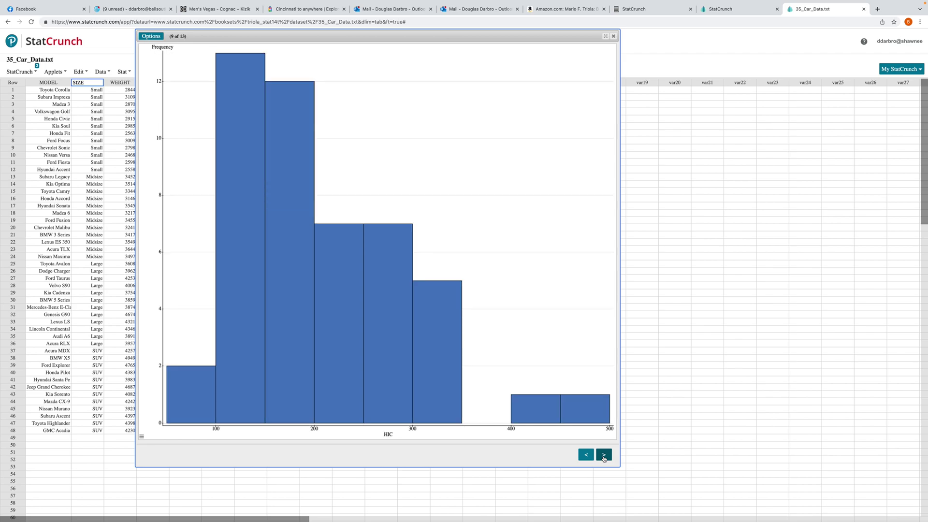
click(604, 456)
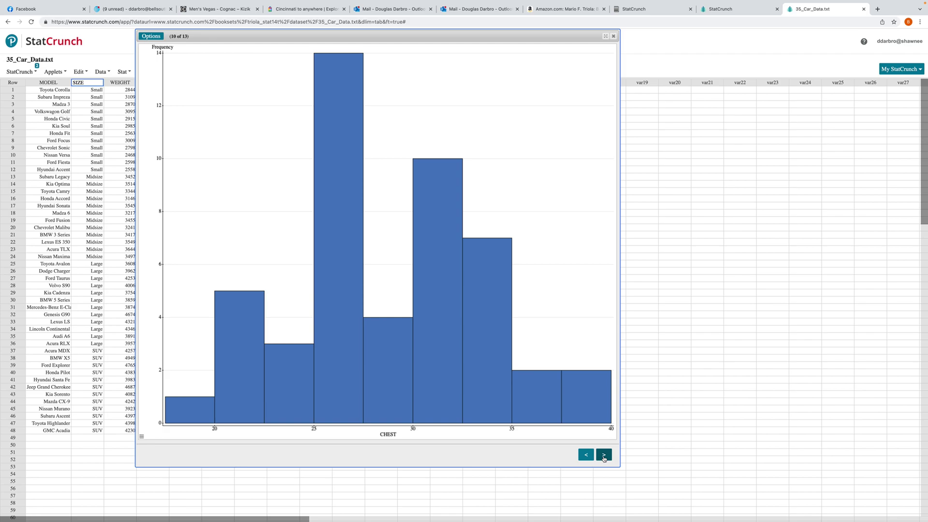
click(604, 457)
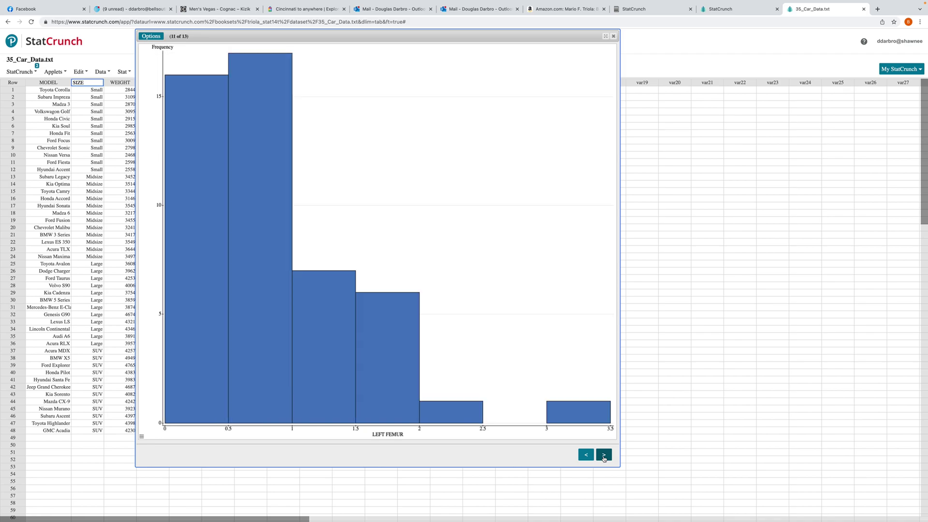
click(604, 457)
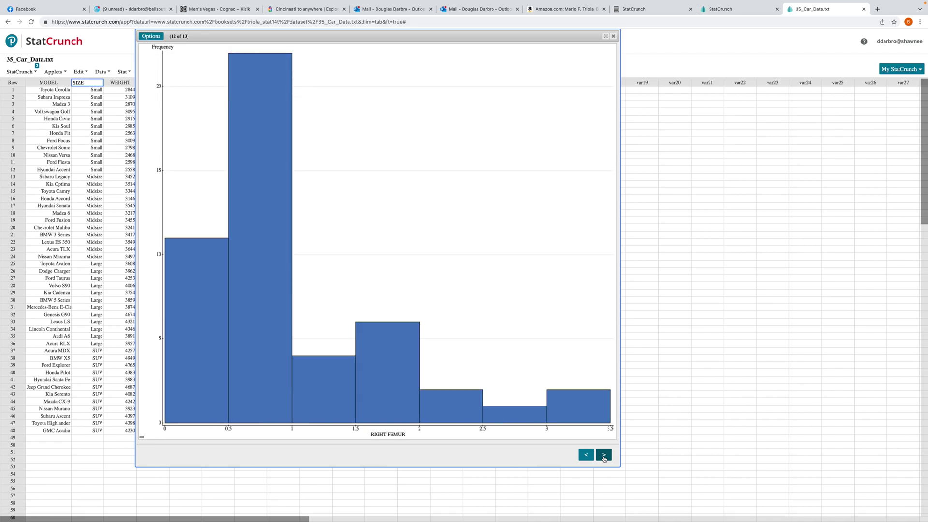
click(604, 457)
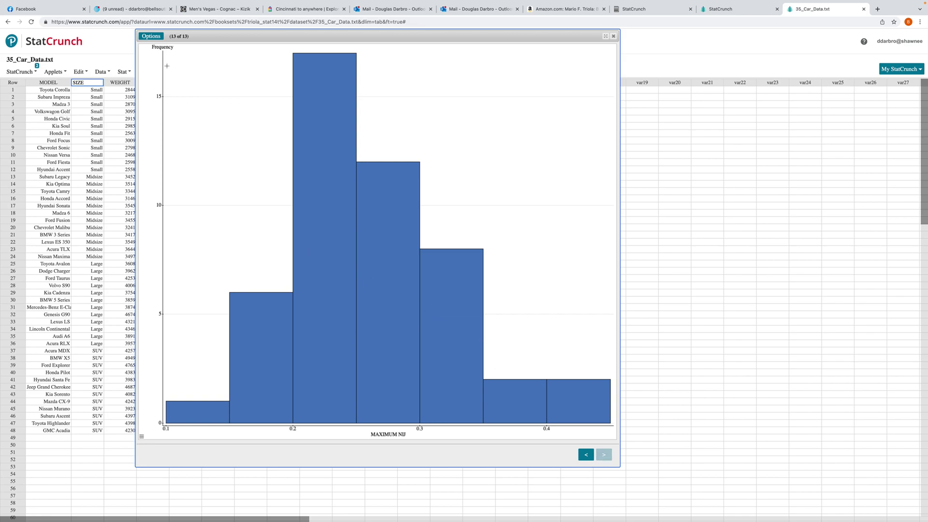
click(614, 38)
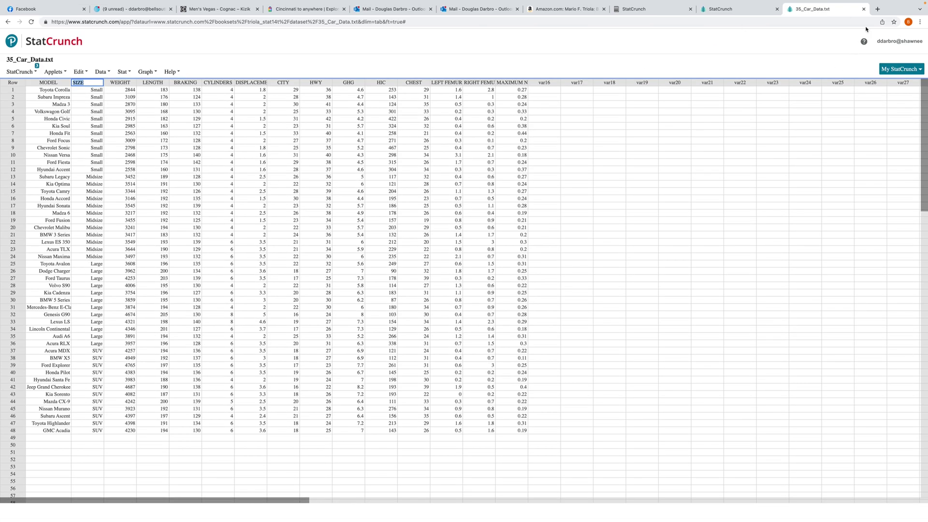
Close the 35_Car_Data data set and open 31_Commute_Times from the Elementary Statistics textbook data sets list
click(864, 8)
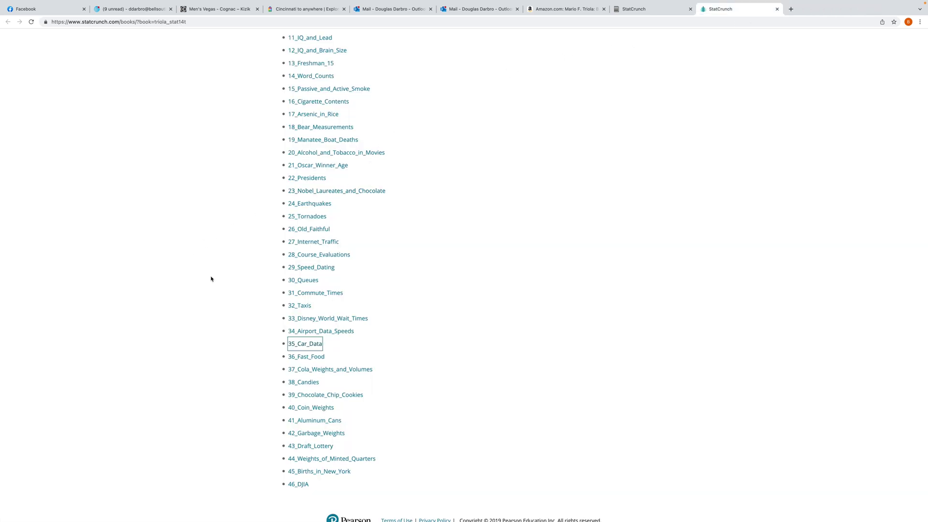
scroll(384, 303, down, 1)
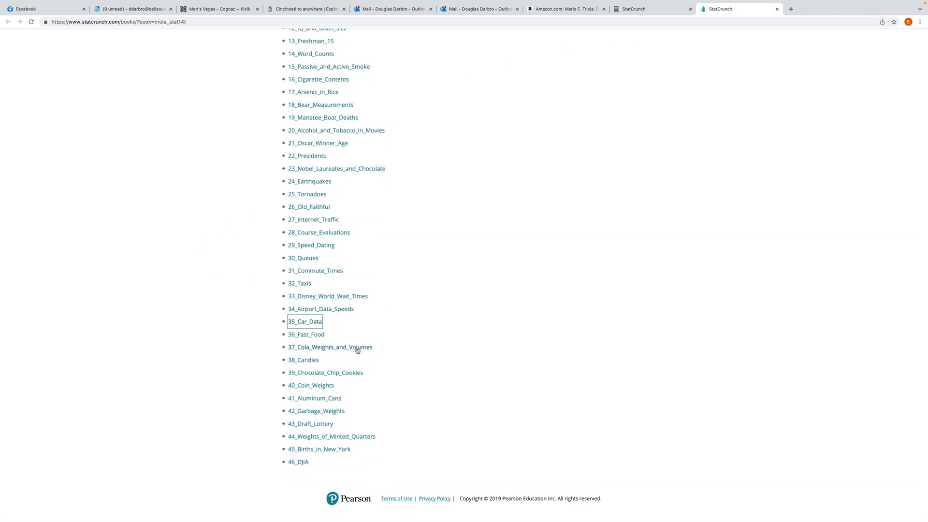
scroll(398, 415, up, 1)
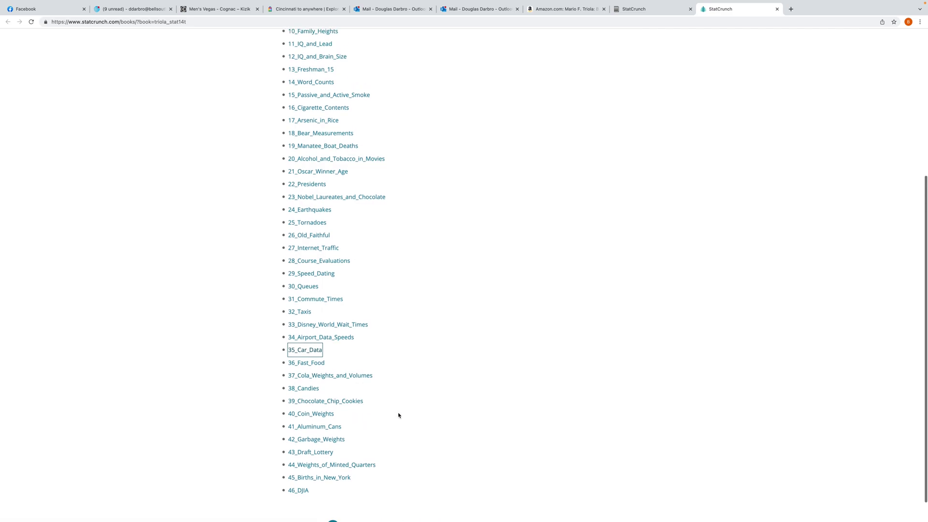
scroll(420, 424, up, 1)
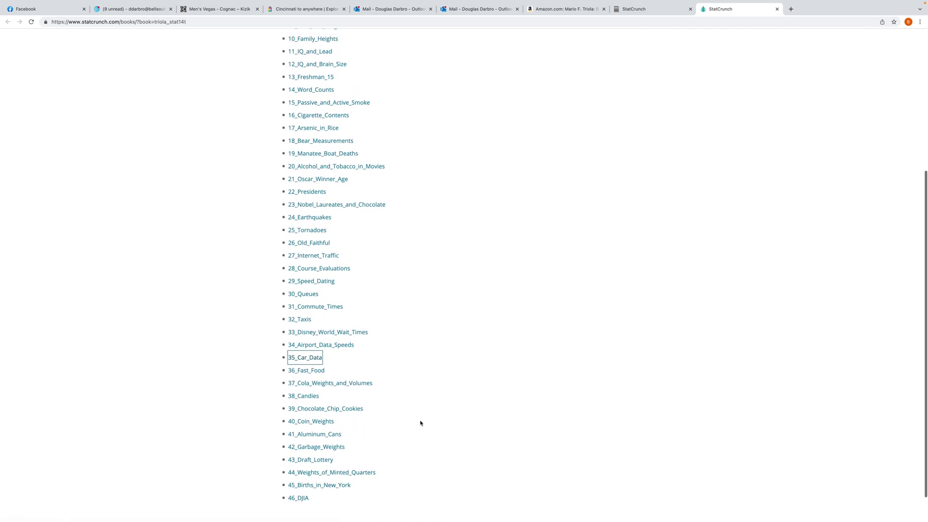
scroll(386, 401, up, 2)
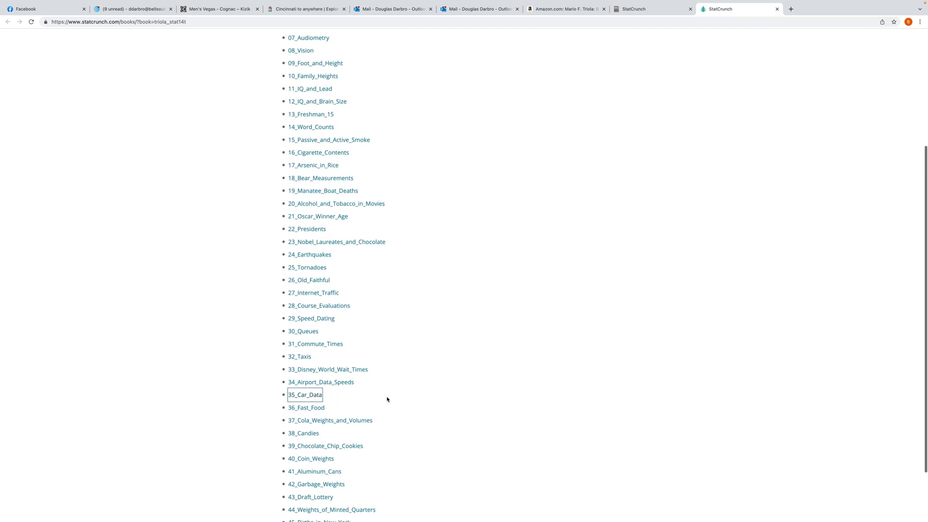
scroll(358, 280, up, 1)
scroll(359, 278, up, 1)
scroll(333, 257, up, 1)
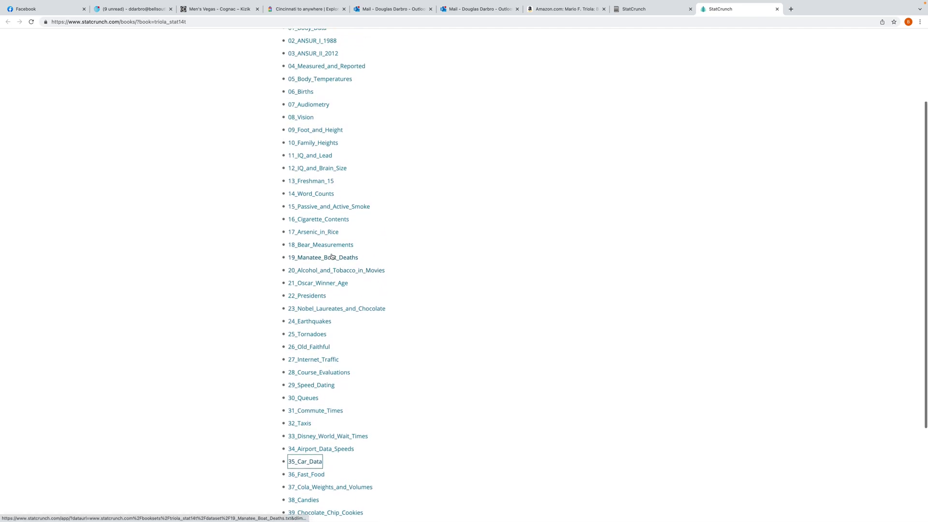
scroll(333, 257, up, 1)
scroll(417, 257, up, 2)
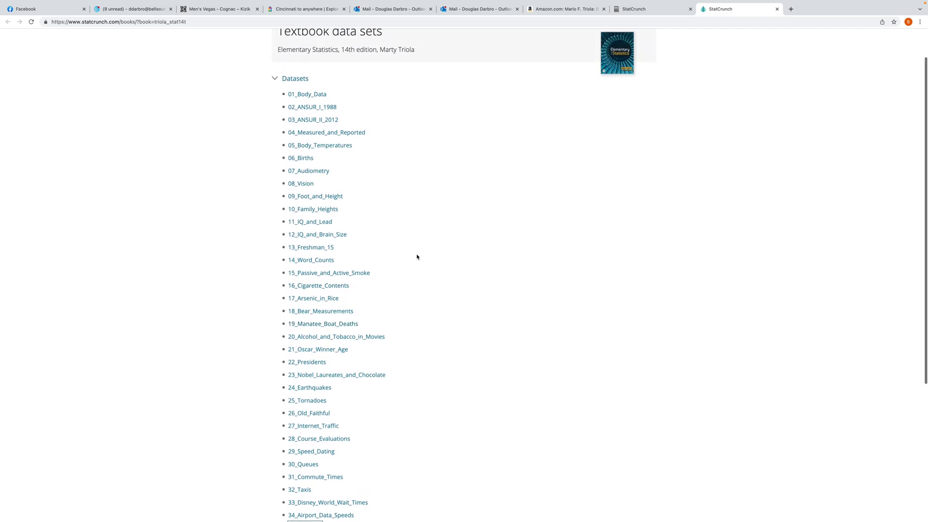
scroll(417, 257, up, 1)
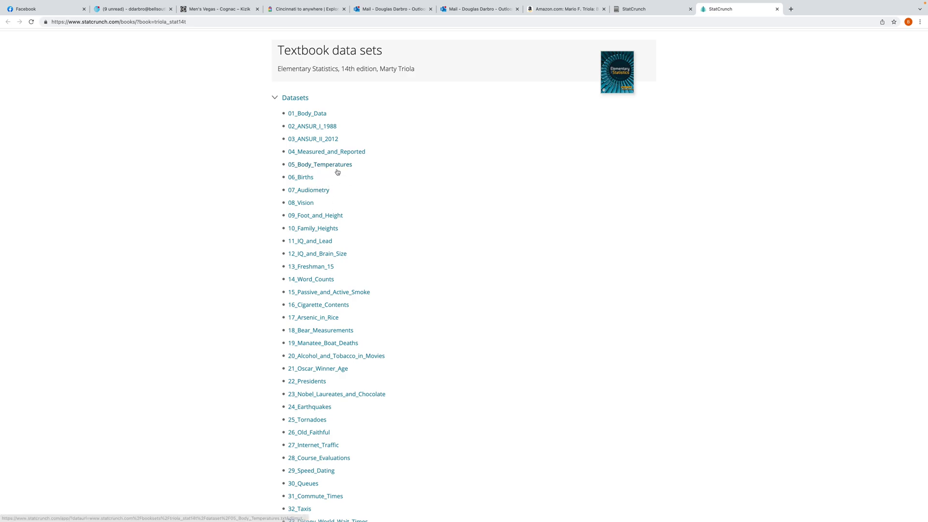
scroll(377, 217, down, 2)
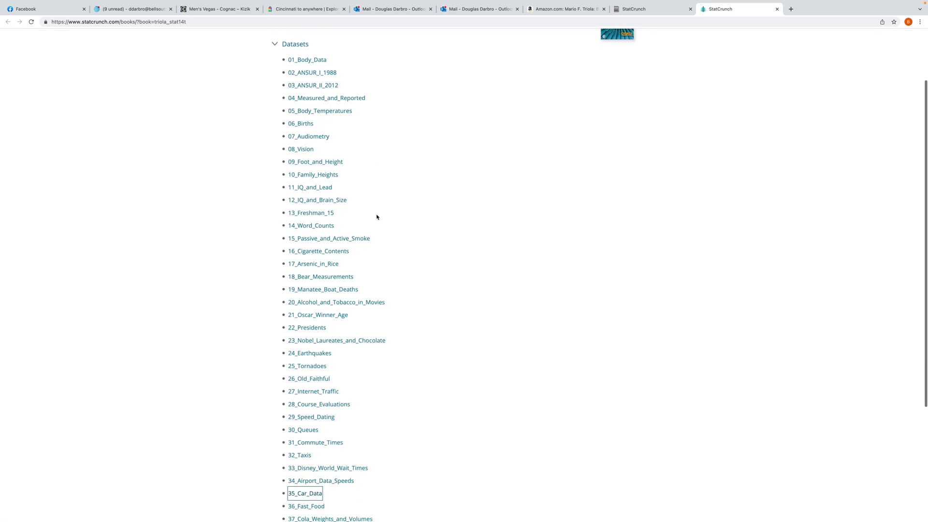
scroll(387, 229, down, 2)
scroll(388, 229, down, 2)
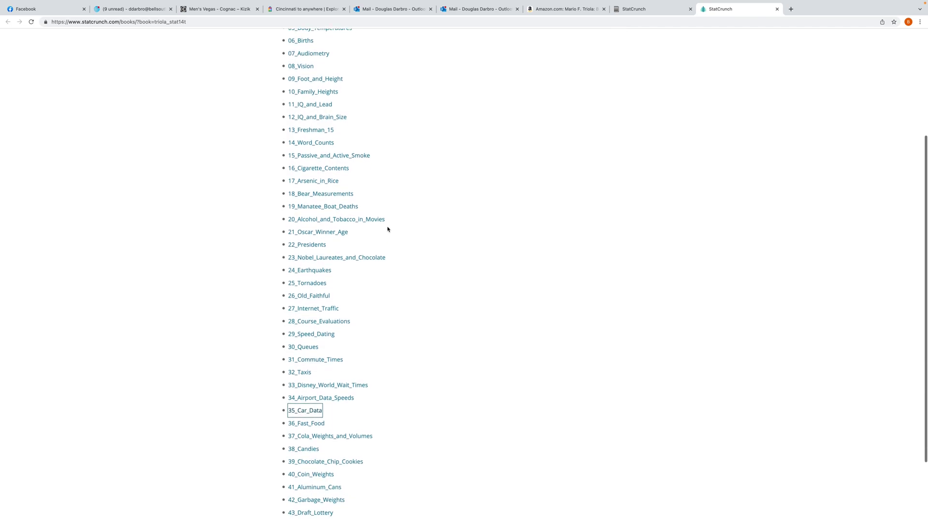
scroll(427, 240, down, 1)
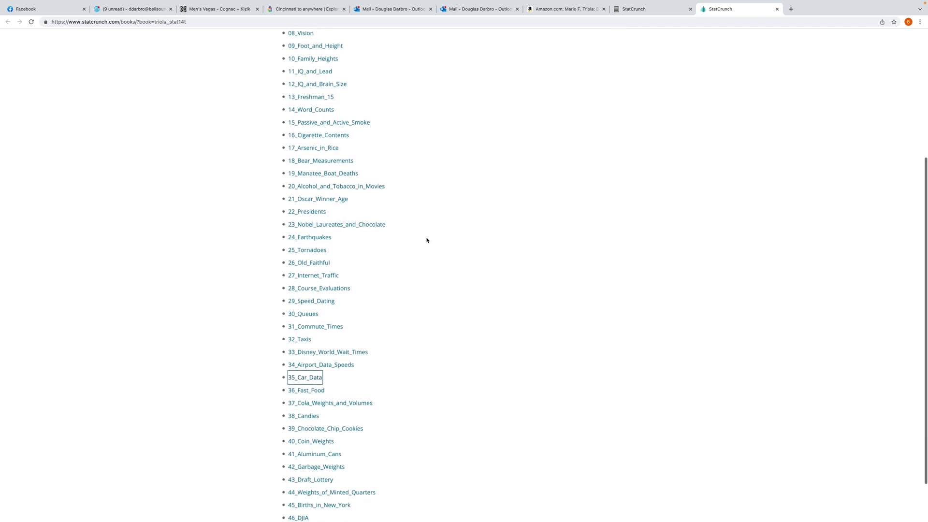
scroll(392, 286, down, 1)
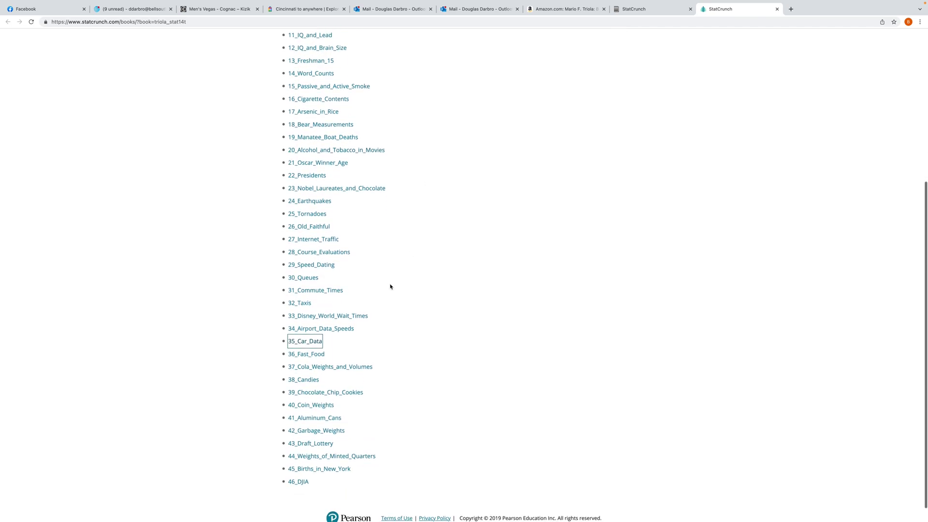
click(323, 292)
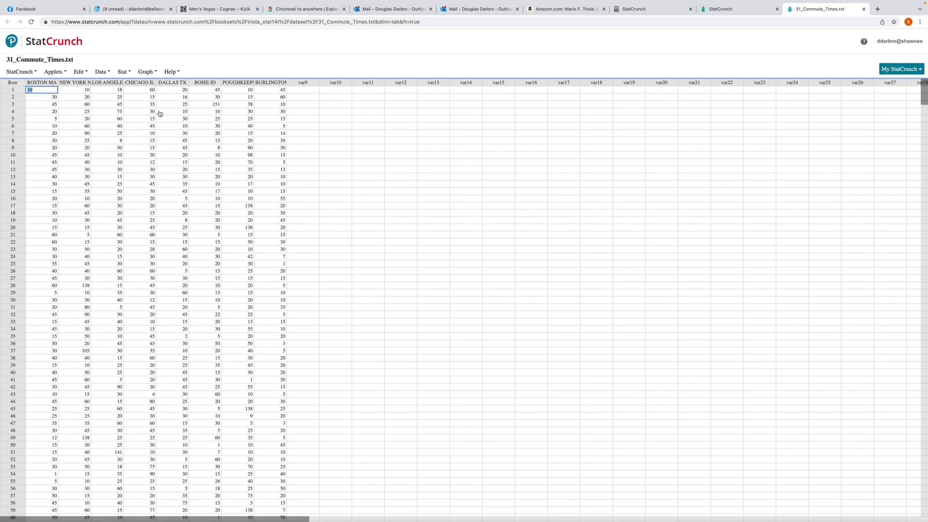
Create a frequency histogram of the CHICAGO IL commute times
click(159, 75)
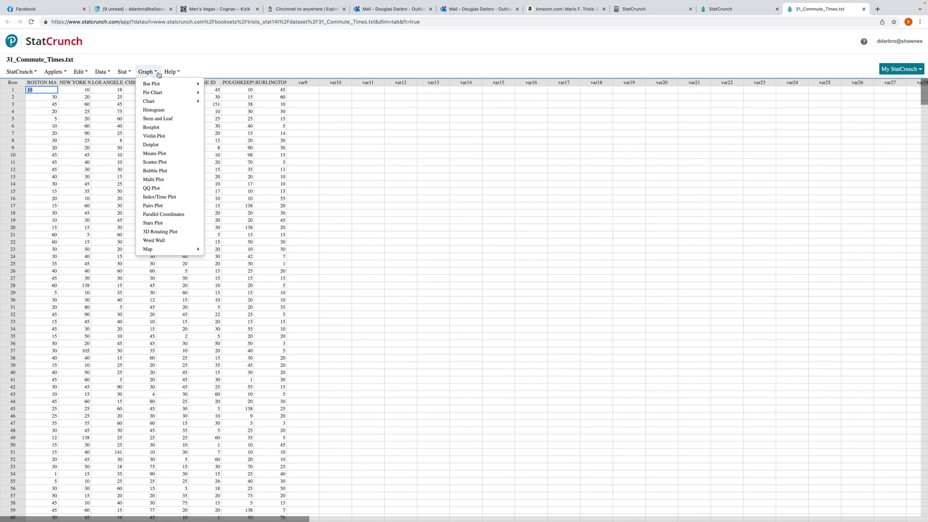
click(154, 111)
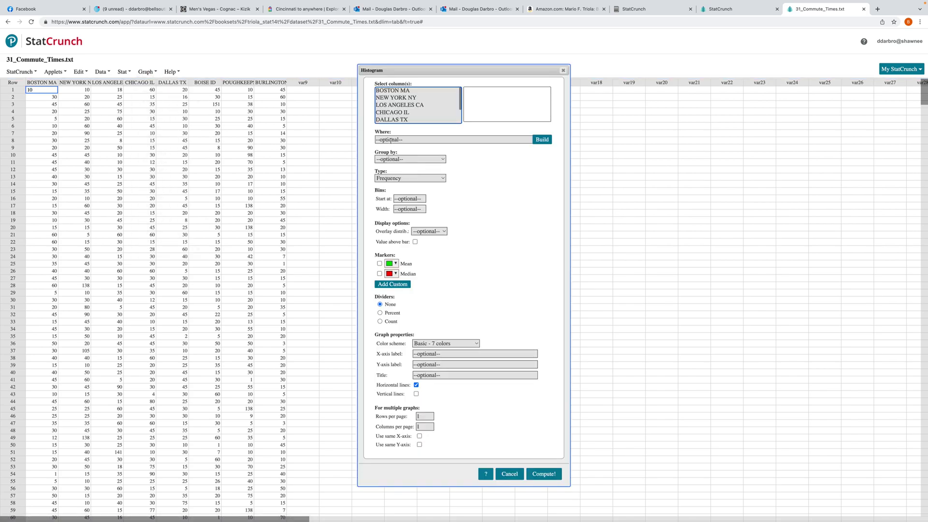
click(392, 112)
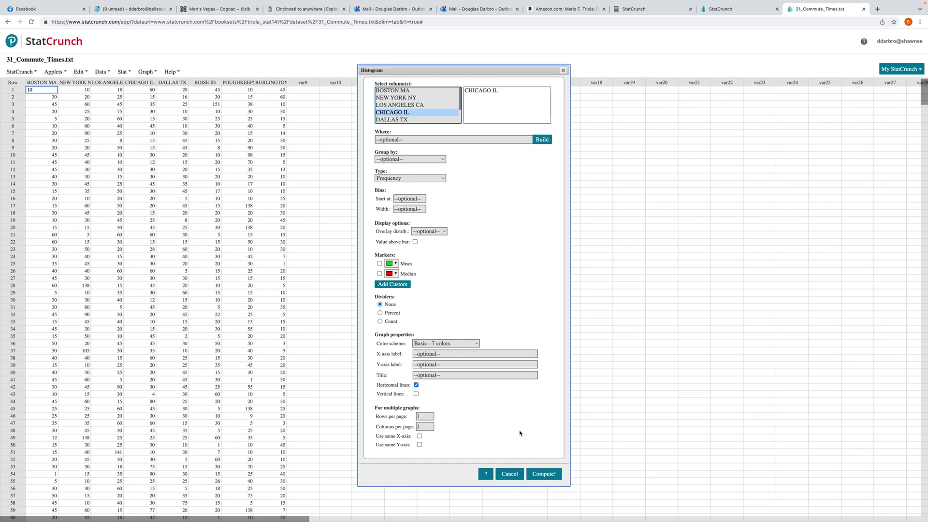
click(544, 474)
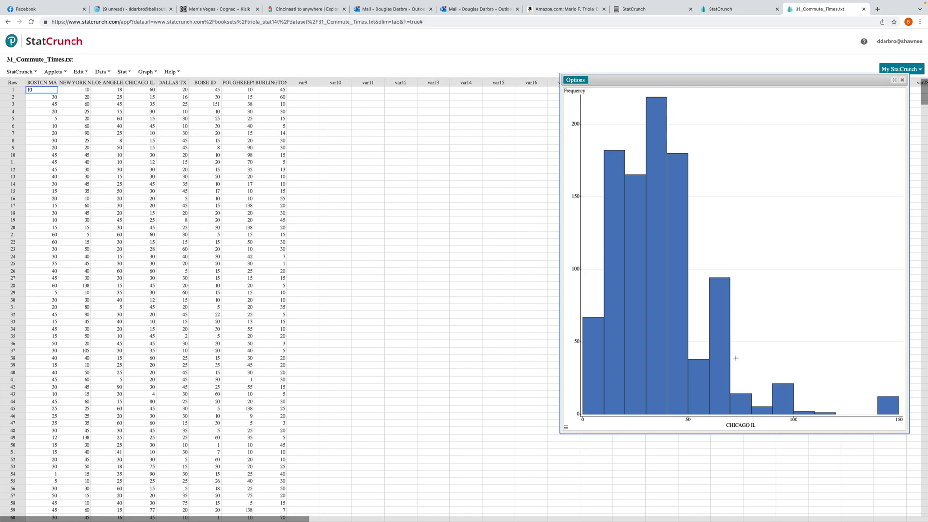
Examine the bars and shape of the CHICAGO IL histogram, and close its window
mouse_move(886, 410)
mouse_move(827, 415)
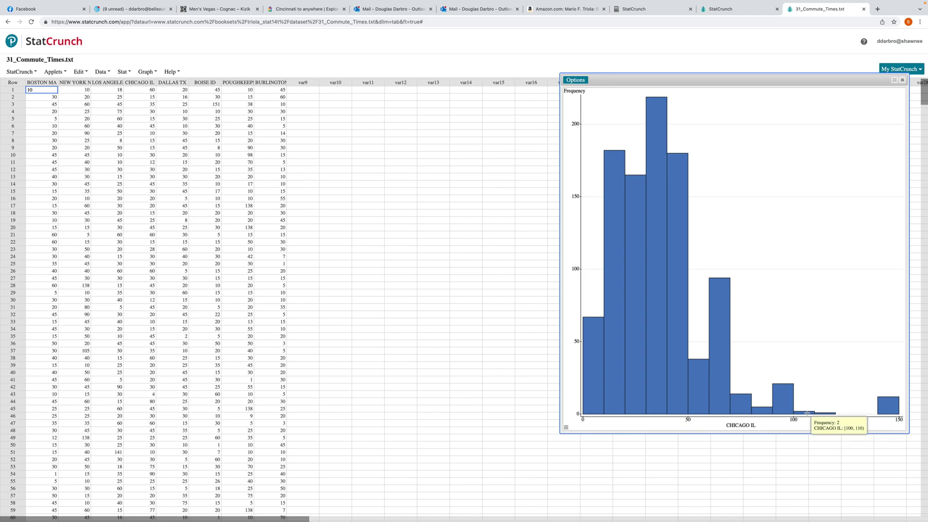
mouse_move(715, 326)
mouse_move(678, 244)
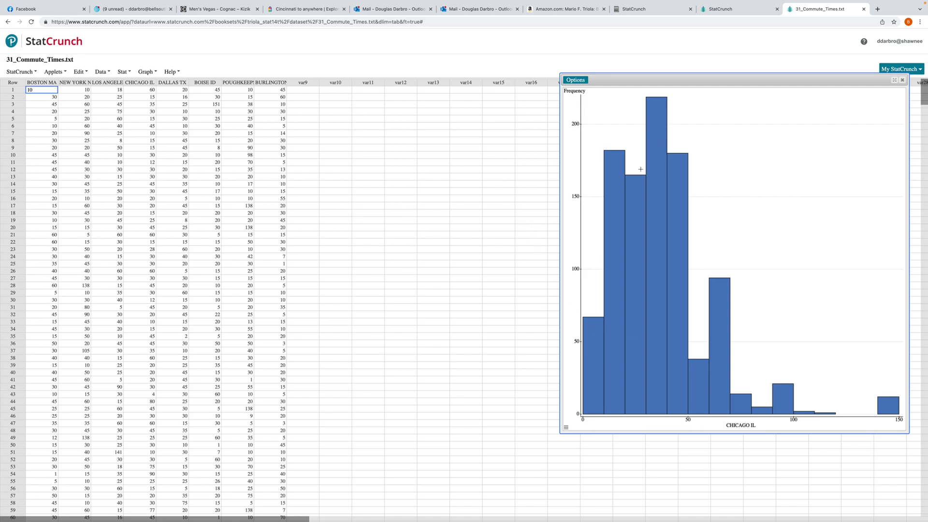
click(903, 80)
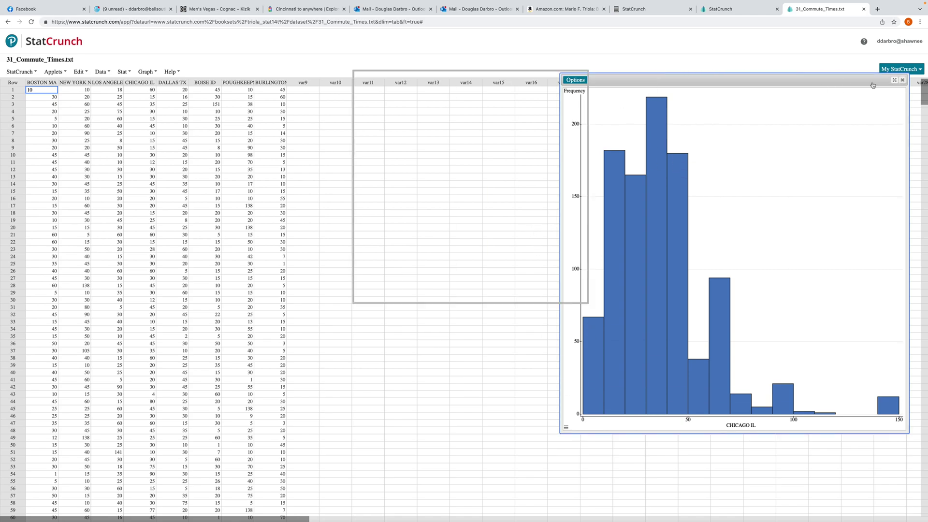
Create a frequency histogram of the LOS ANGELES CA commute times
click(145, 72)
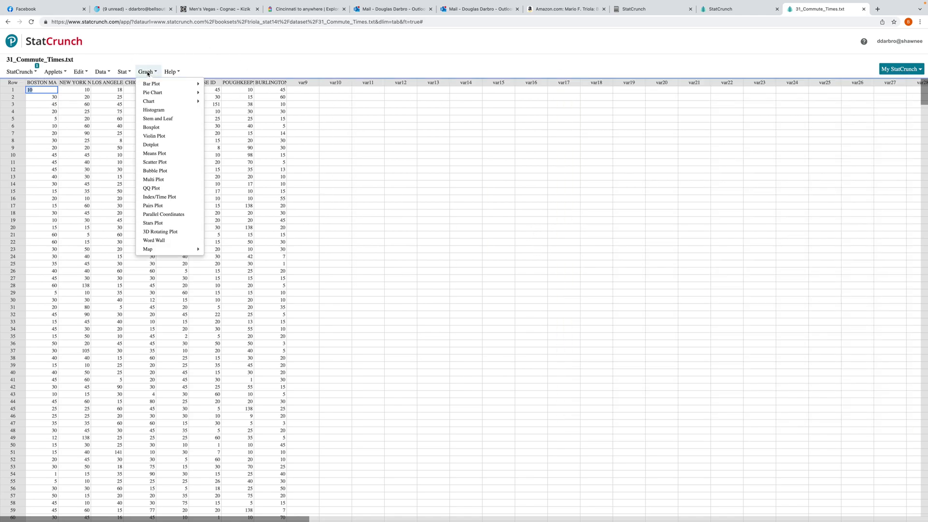
click(154, 111)
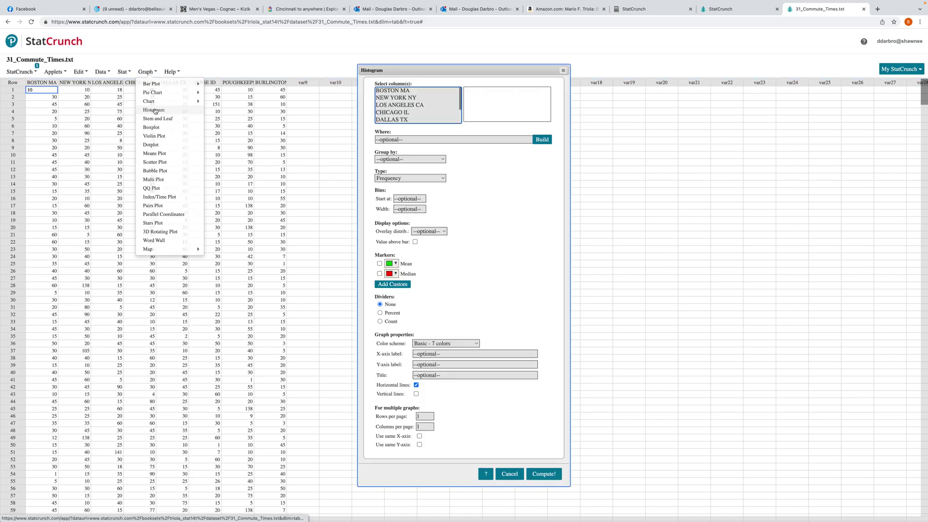
click(398, 105)
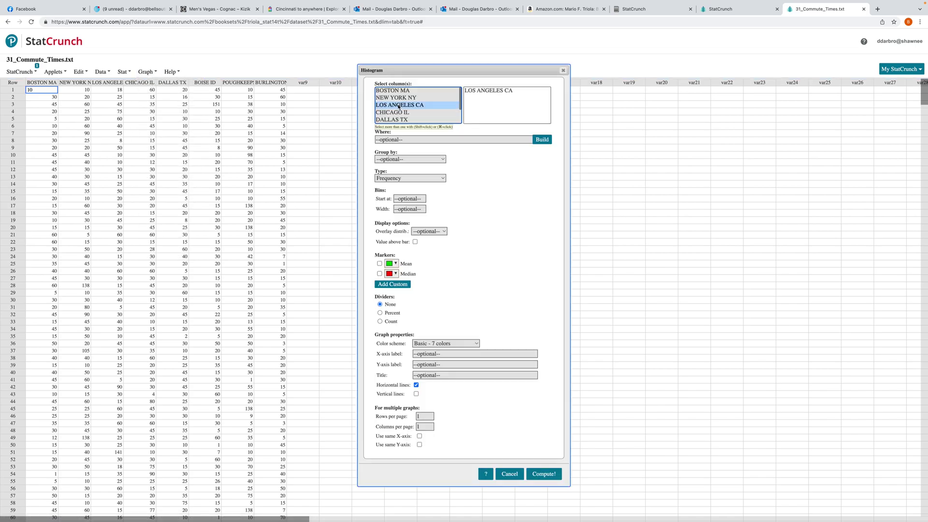
click(545, 475)
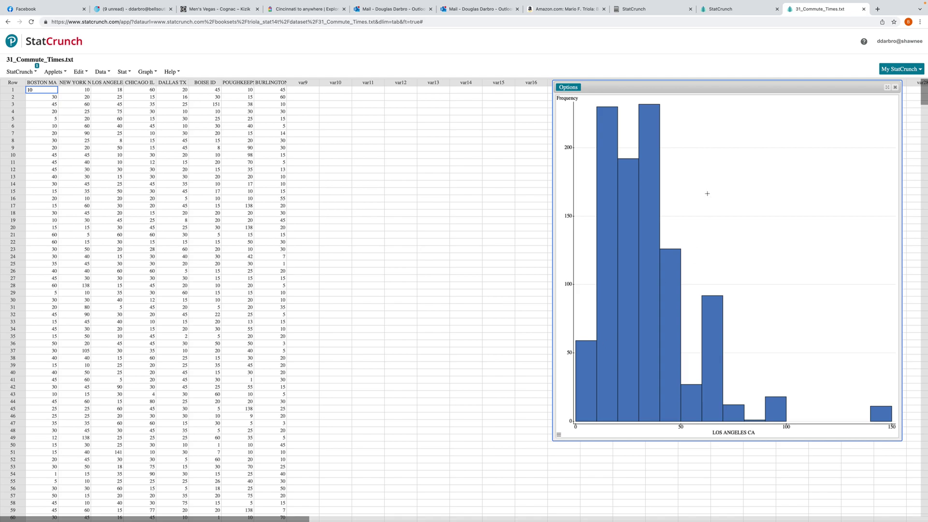
Examine the bars and tail of the LOS ANGELES CA histogram, and close its window
drag(708, 84, 339, 32)
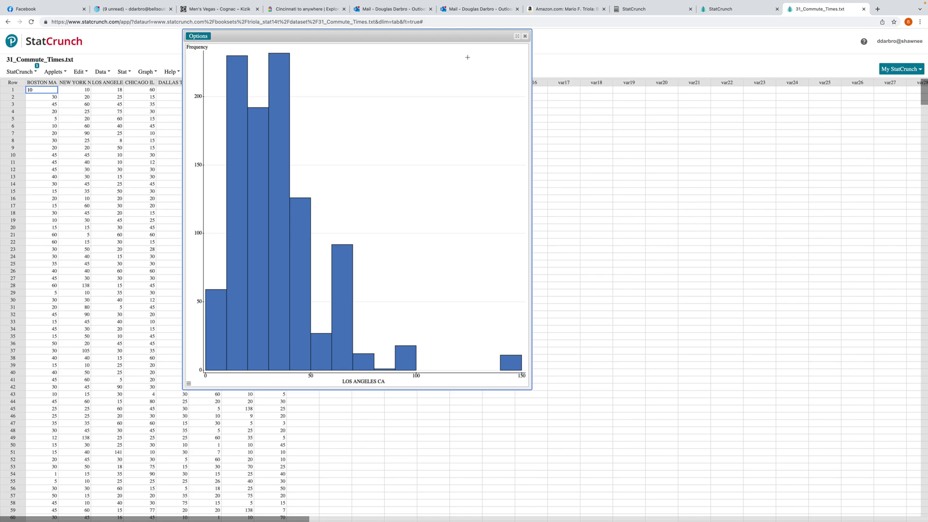
mouse_move(512, 368)
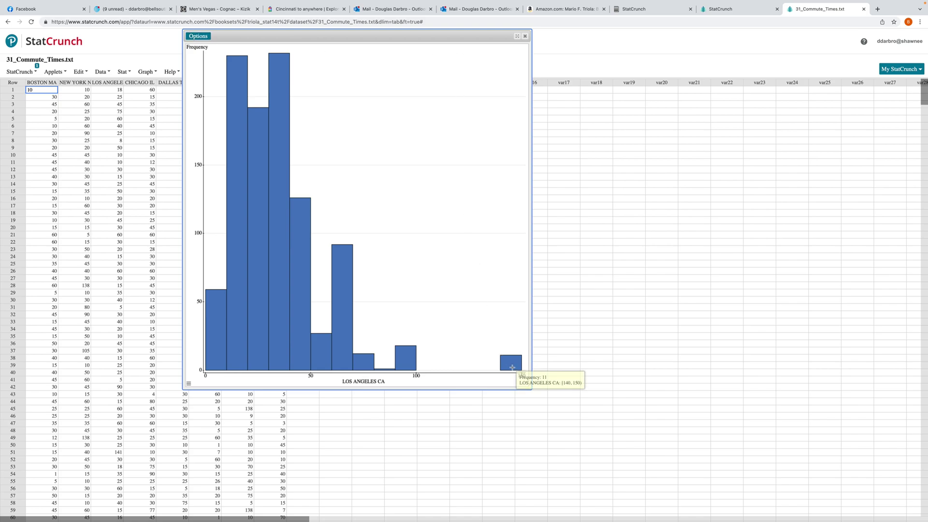
mouse_move(408, 360)
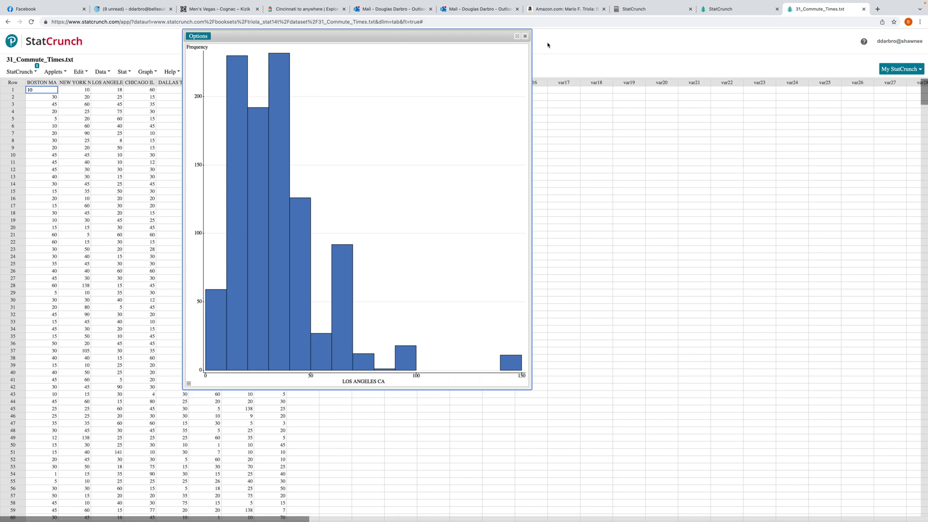
click(525, 37)
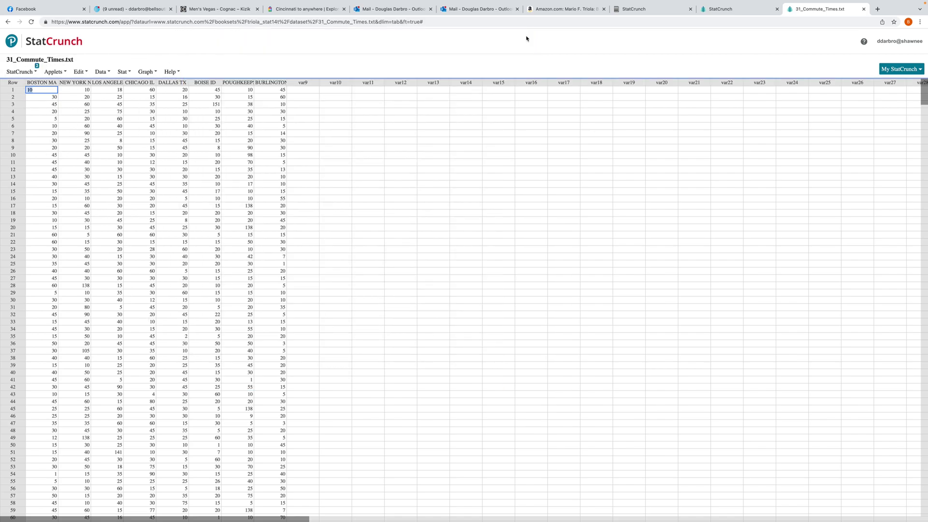
Switch to MyLab Statistics and preview the Lesson #1, Demo for V3 assignment from the instructor's Assignment Manager
click(735, 10)
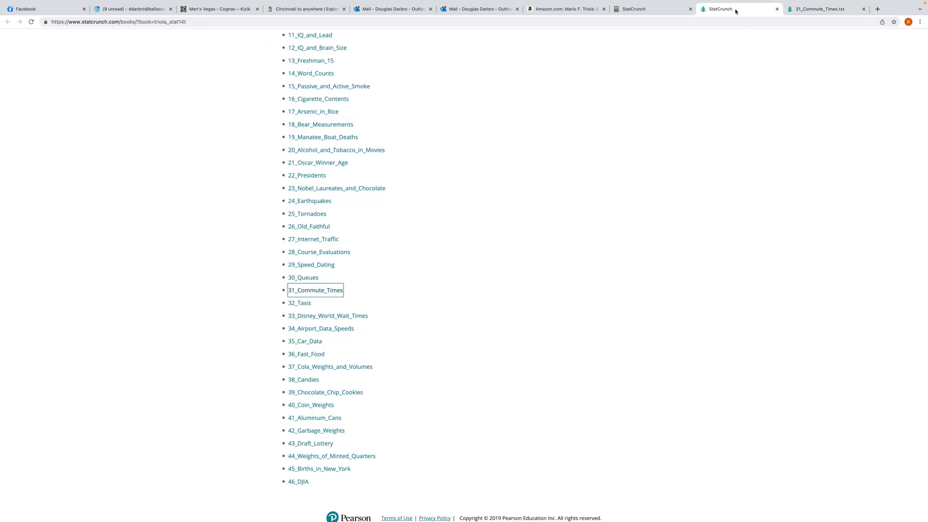
scroll(439, 342, up, 2)
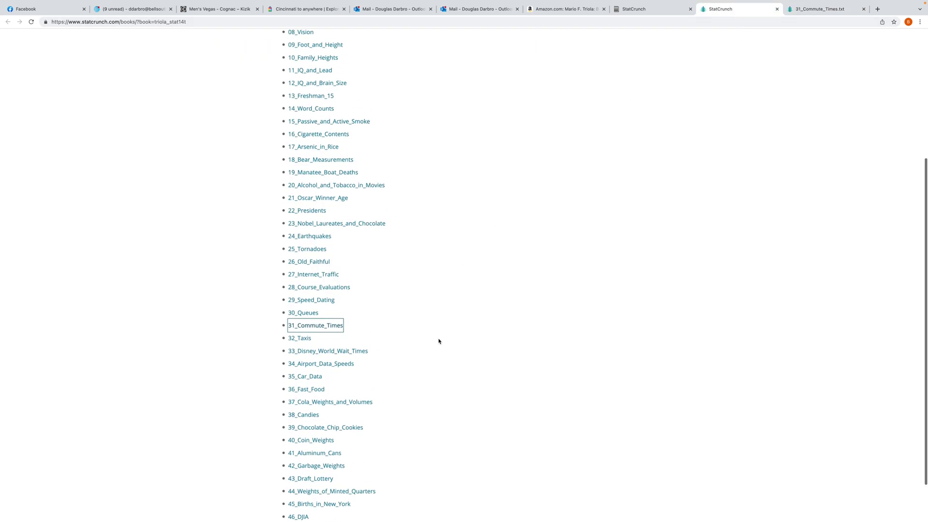
click(654, 8)
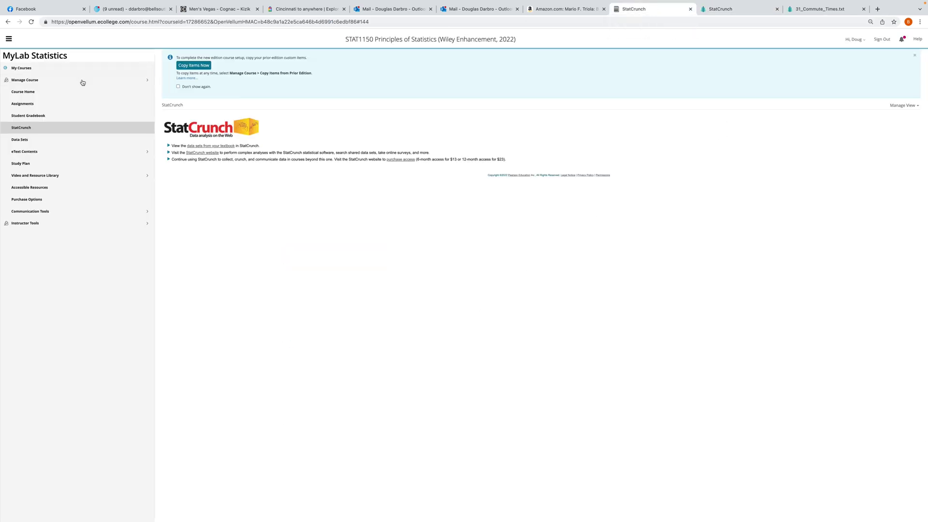
click(31, 223)
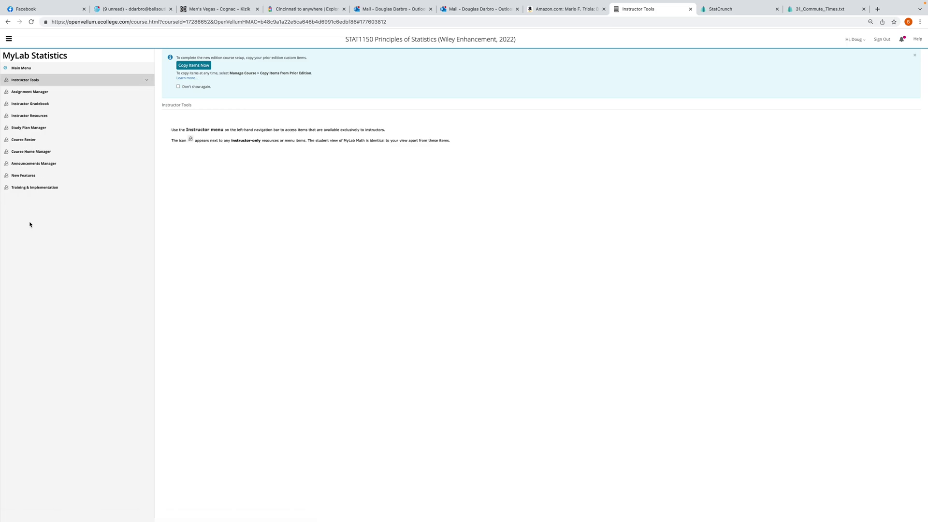
click(39, 94)
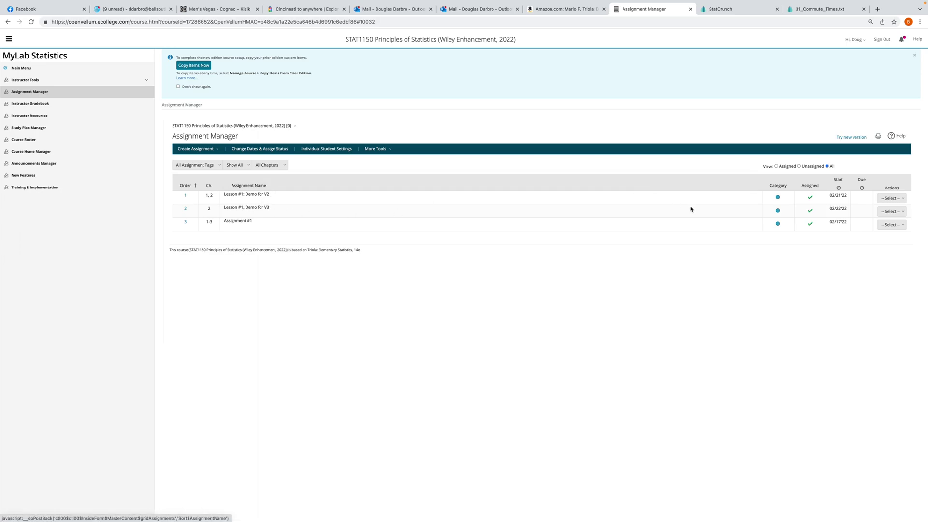
click(900, 214)
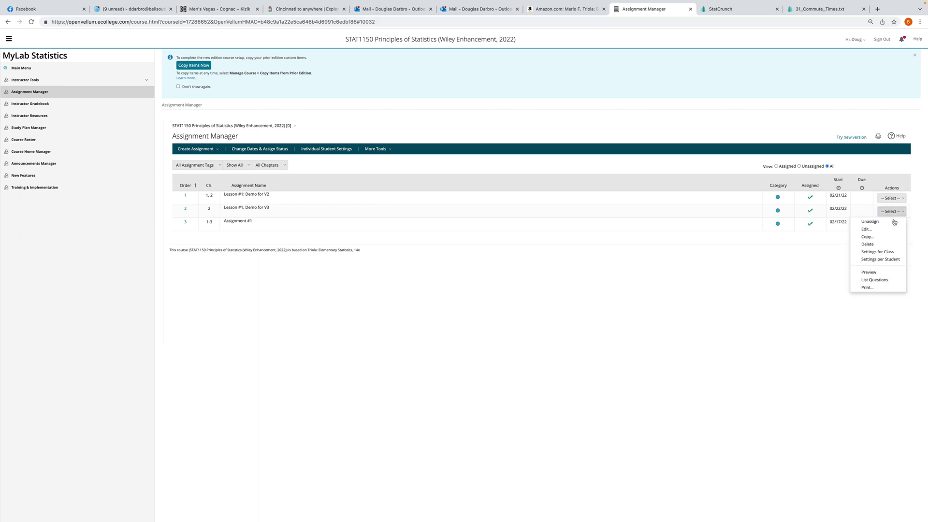
click(871, 273)
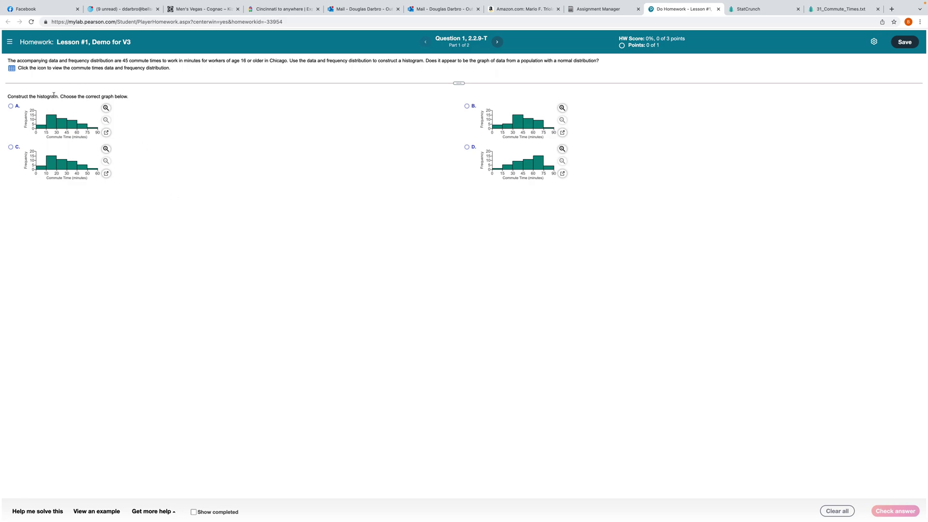
View the Chicago commute times data of Question 1 and open it in StatCrunch
click(12, 69)
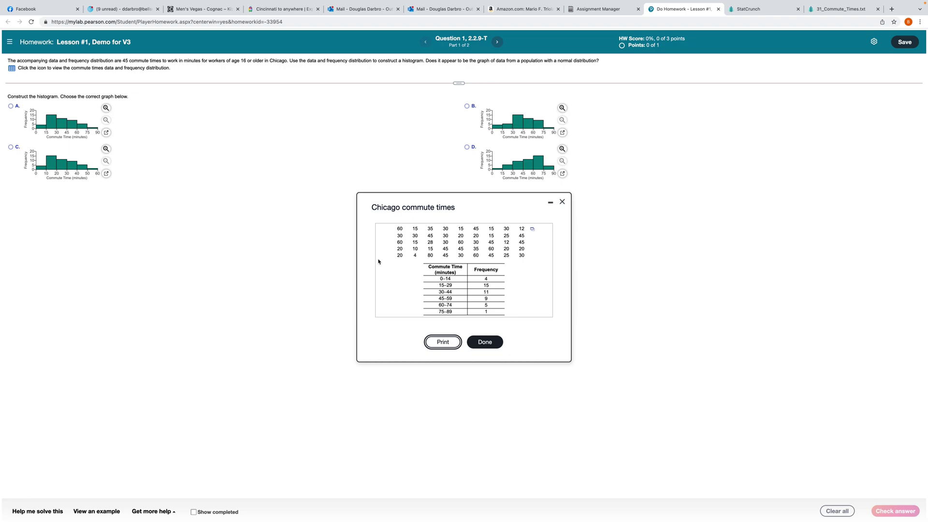
click(532, 230)
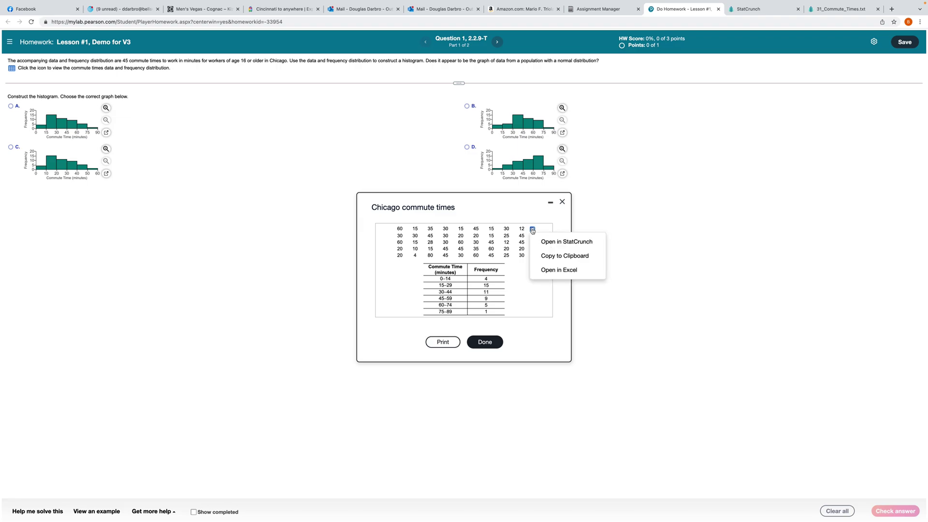
click(559, 241)
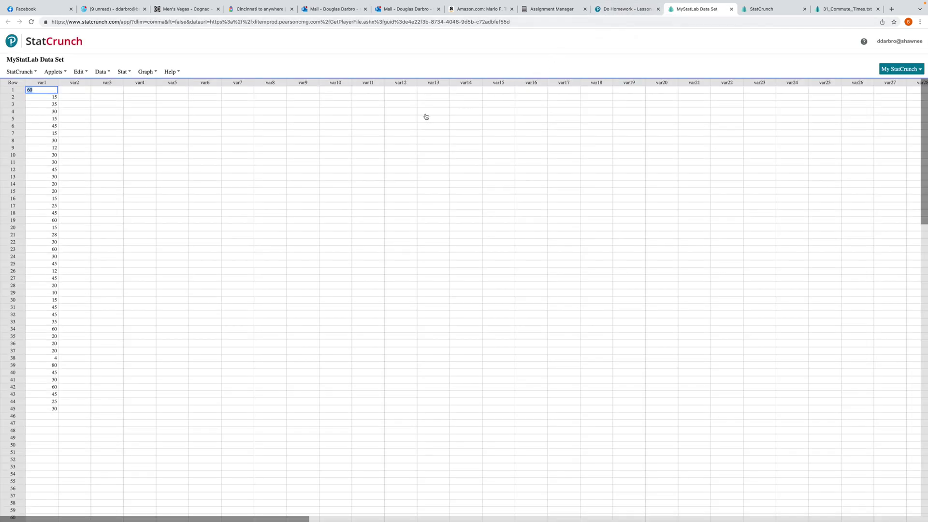
Create a frequency histogram of var1 with bins starting at 0 and a width of 15, checking the question's class limits
click(148, 72)
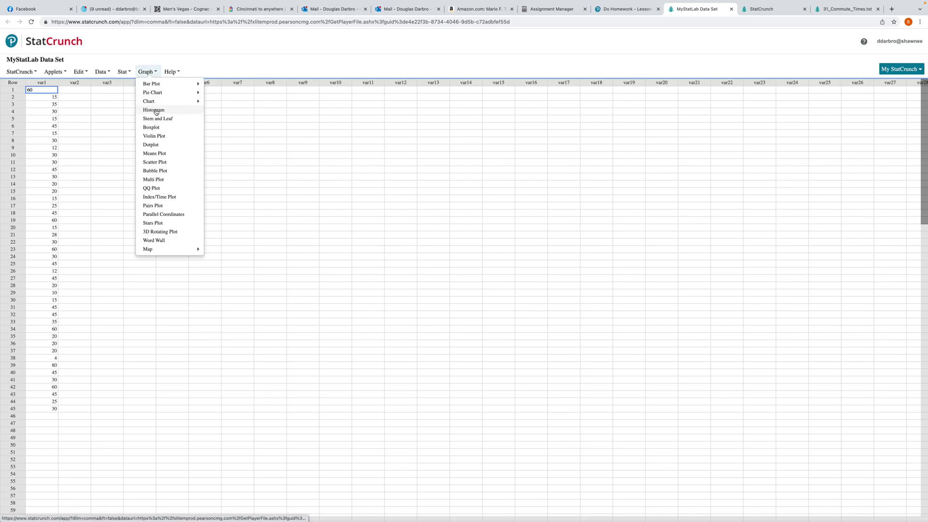
click(155, 110)
click(381, 94)
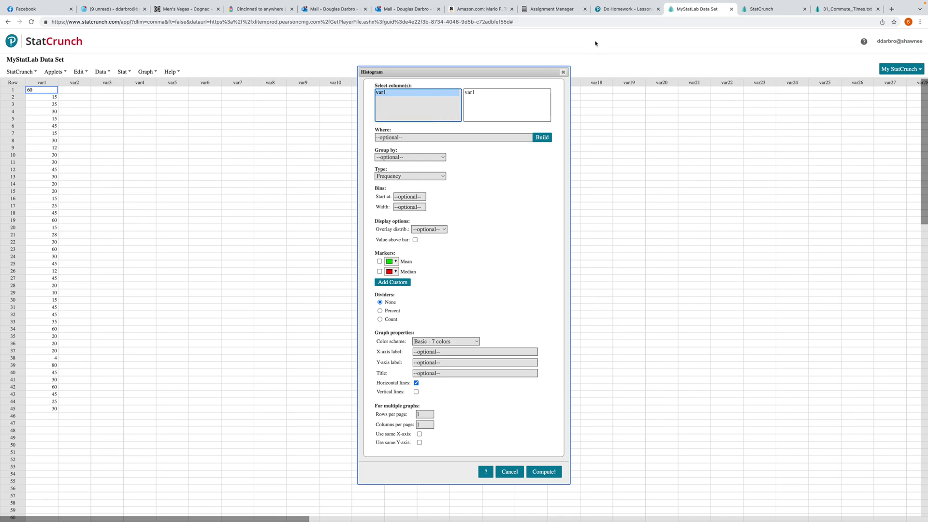
click(617, 12)
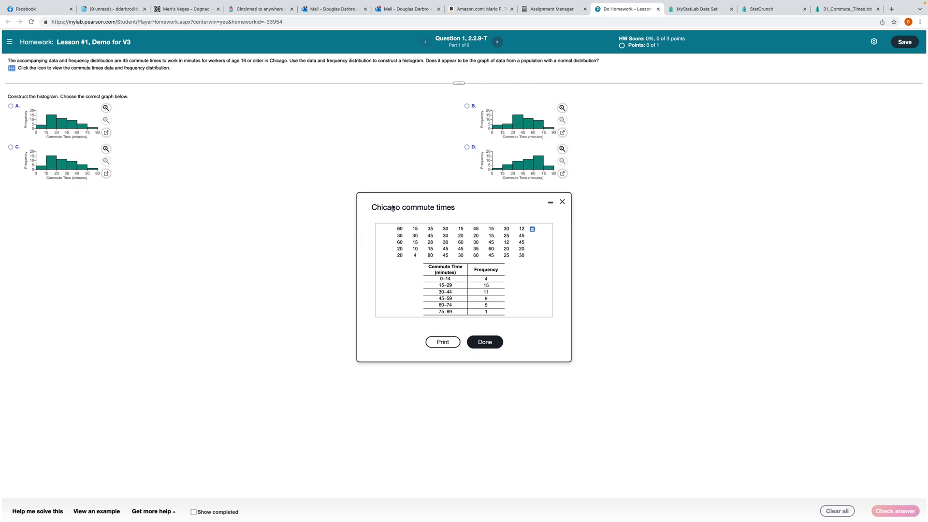
click(563, 203)
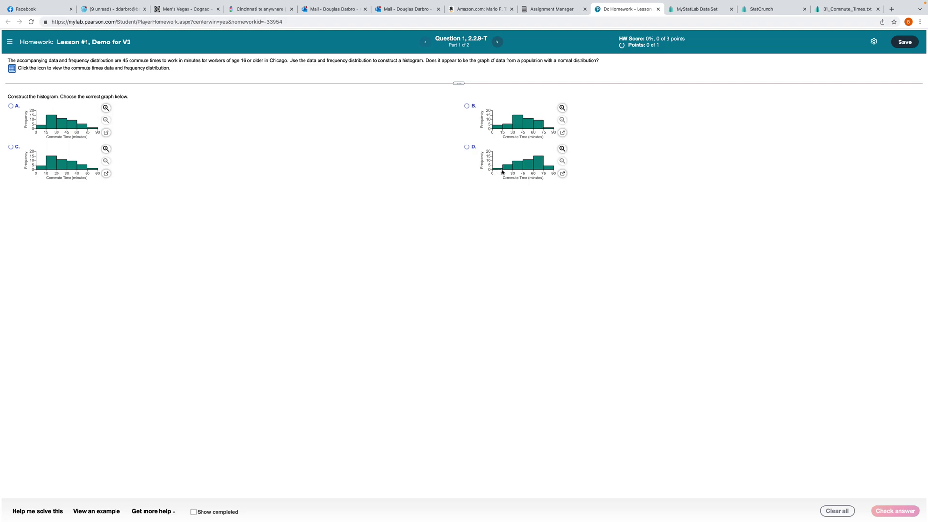
click(703, 9)
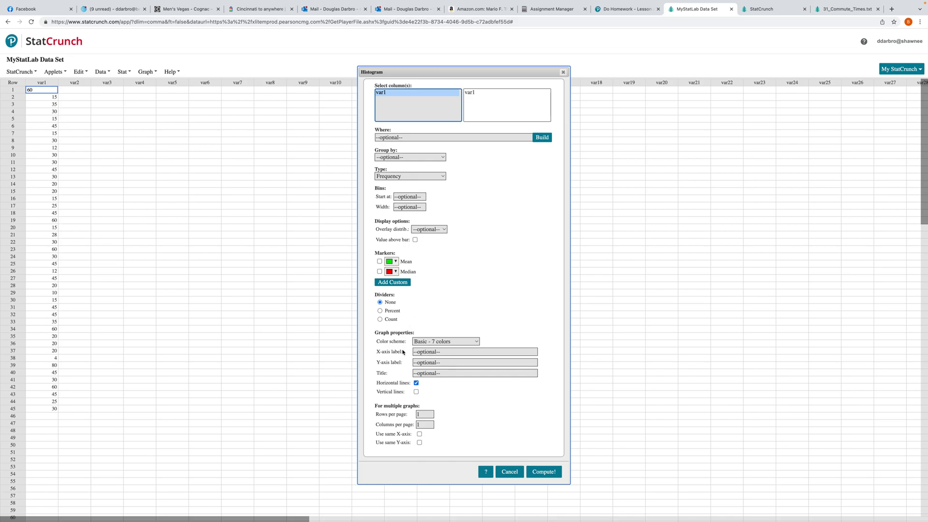
click(407, 196)
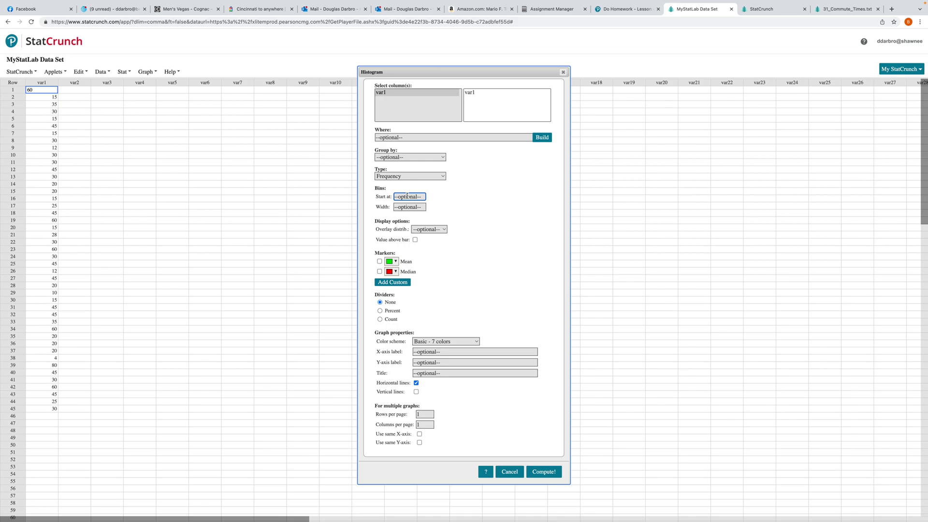
text(0)
click(408, 207)
text(15)
click(545, 473)
mouse_move(637, 384)
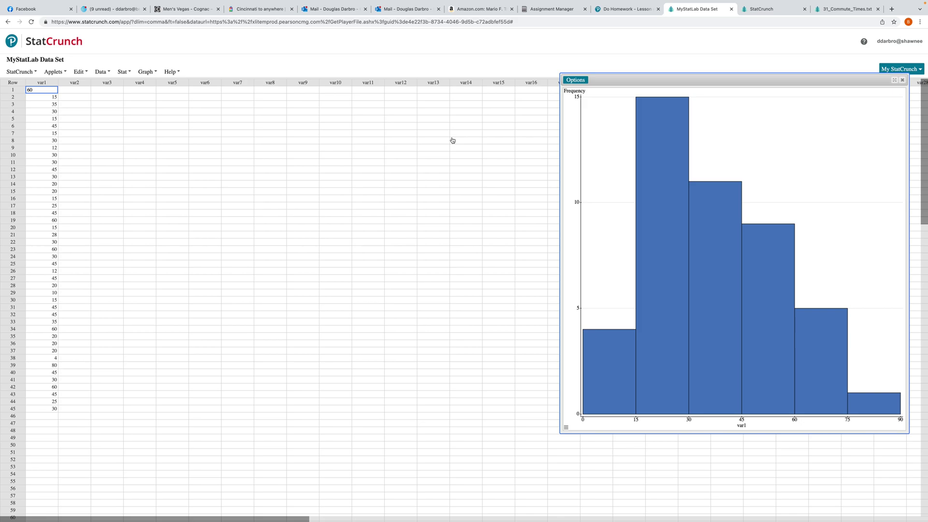
Return to the homework question, enlarge graphs C and A to compare their axes, and submit choice A as the correct histogram
click(619, 10)
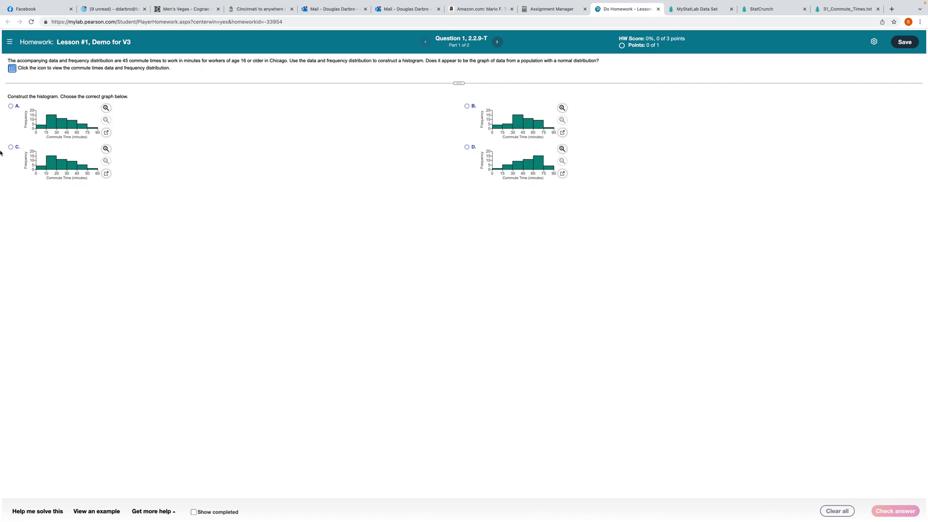
click(105, 150)
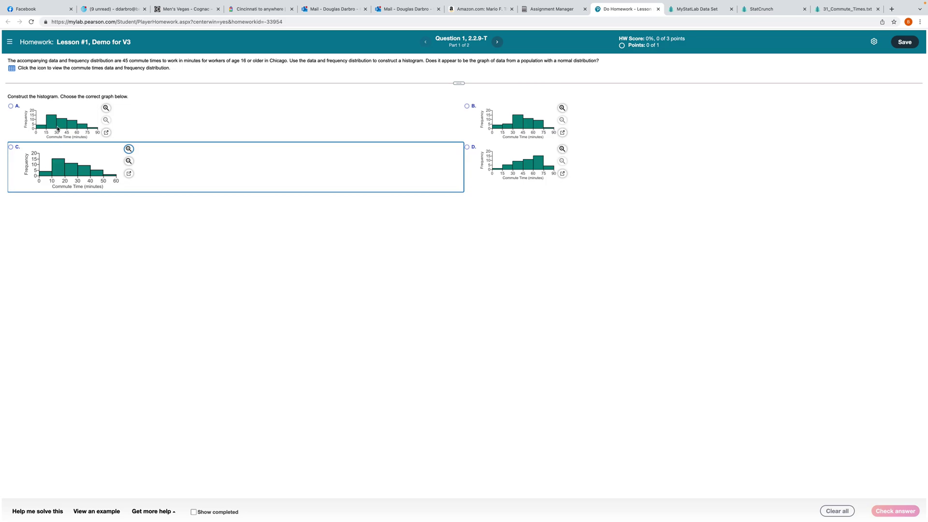
click(106, 108)
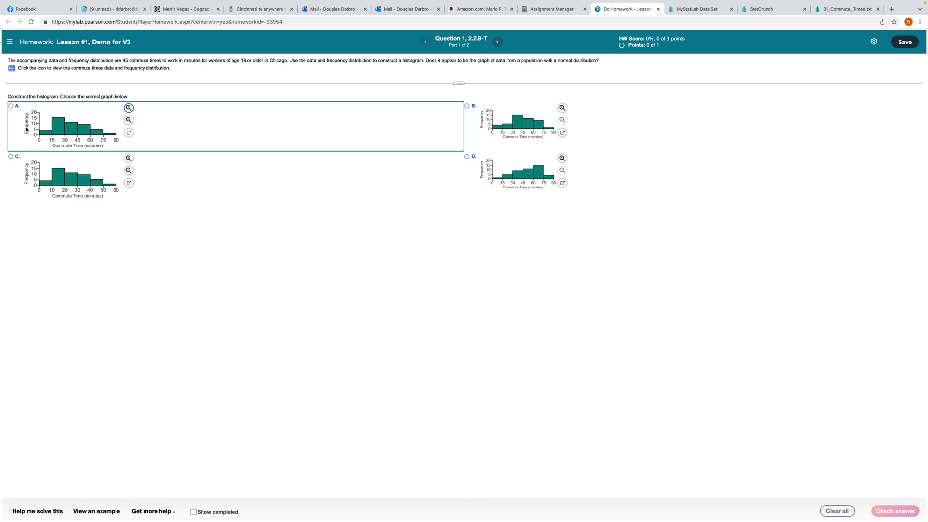
click(10, 106)
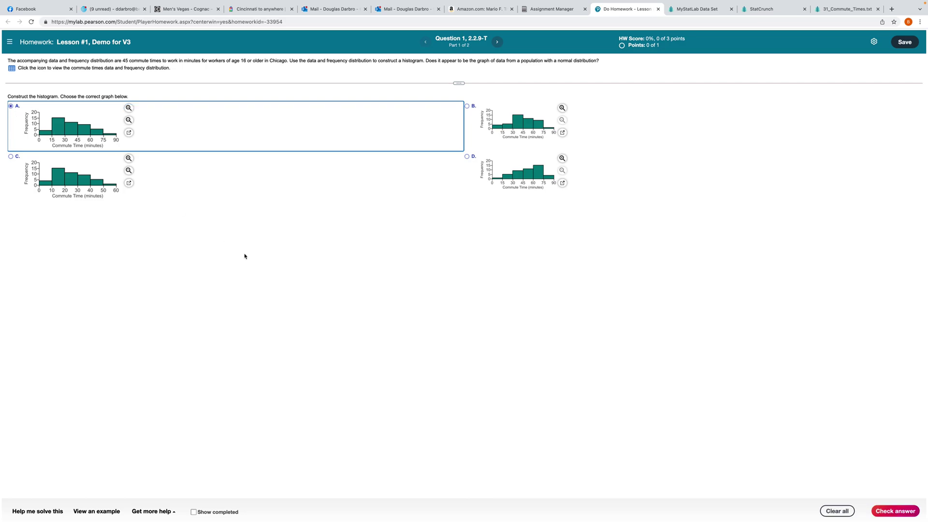
click(895, 513)
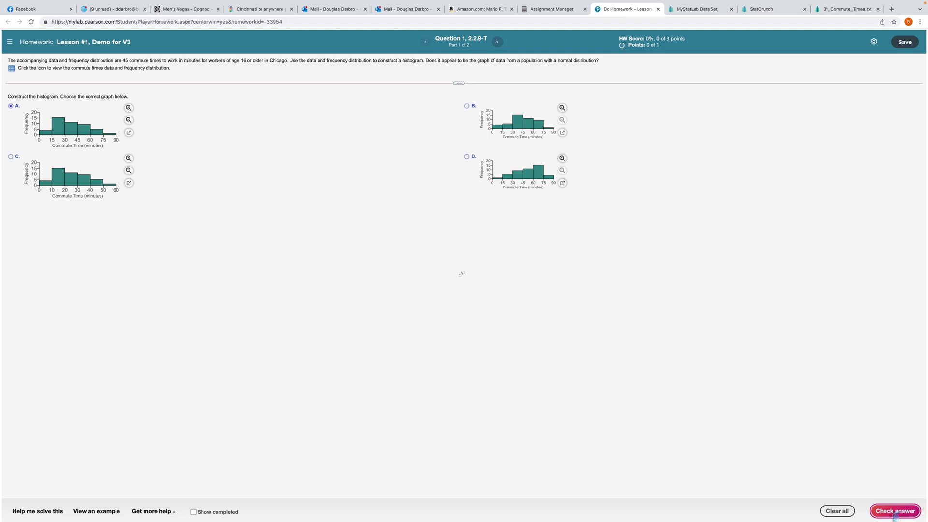
click(466, 290)
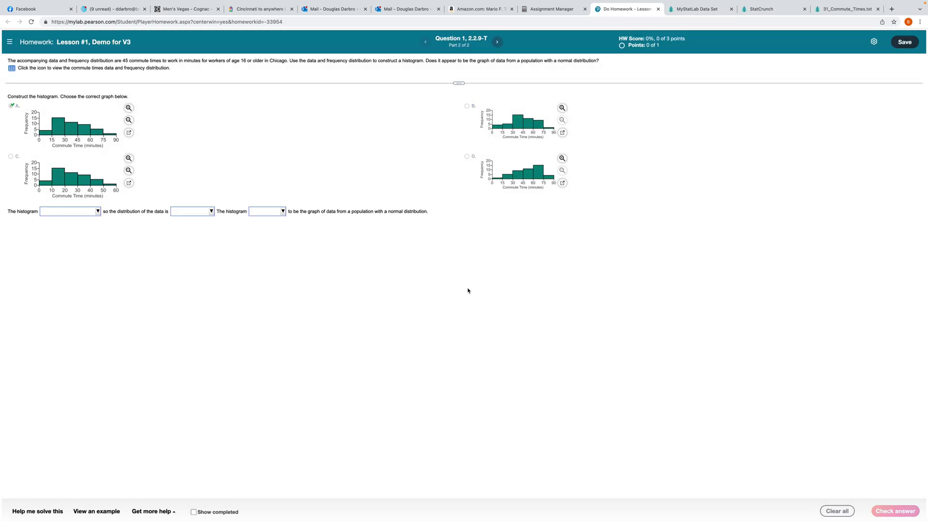
Complete the commute times statement with "has a longer right tail", "skewed to the right" and "does not appear", submit it, and continue to Question 2
click(98, 212)
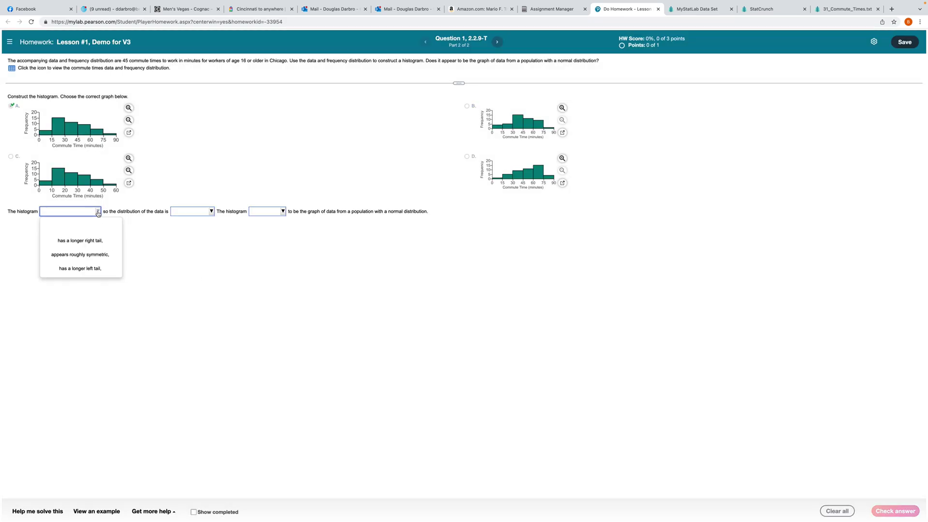
click(93, 241)
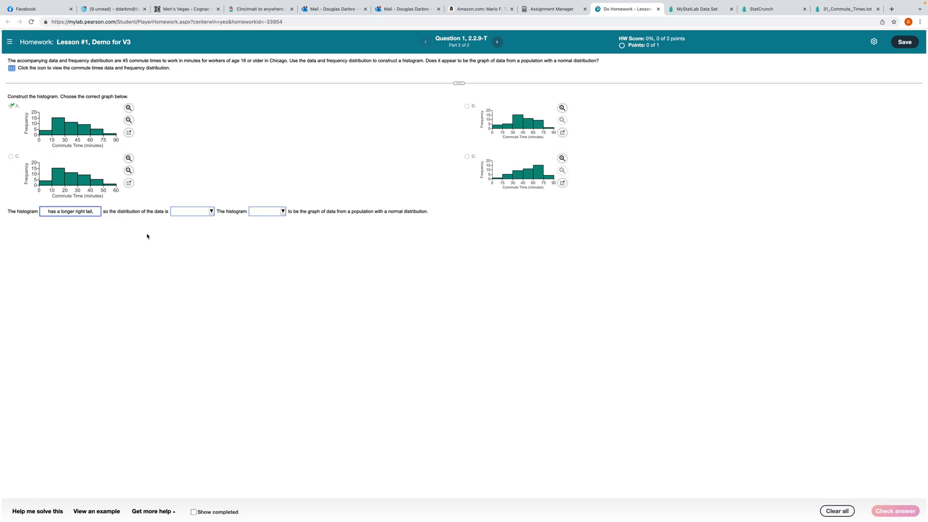
click(212, 212)
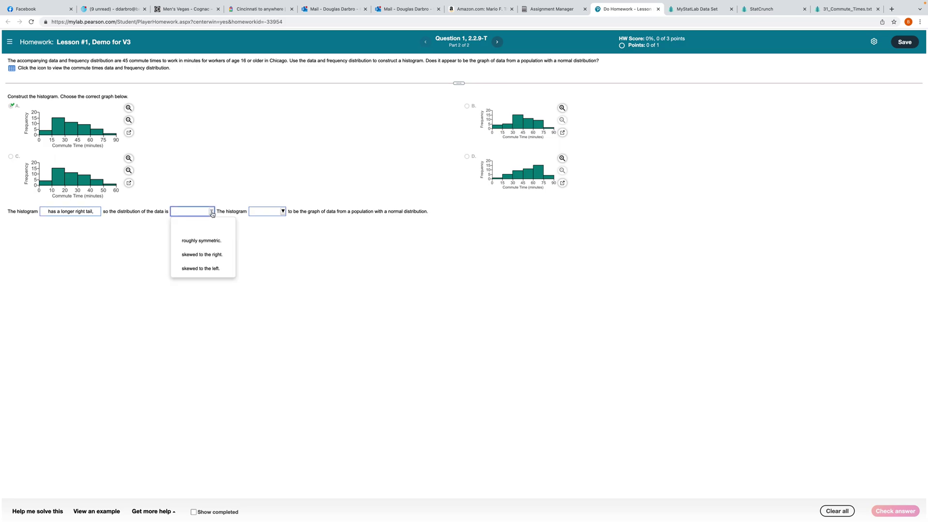
click(208, 256)
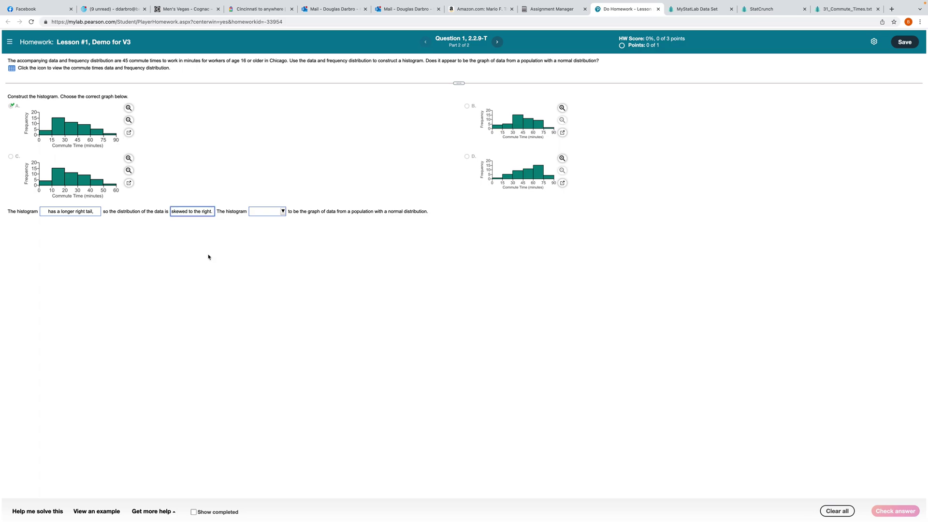
click(283, 212)
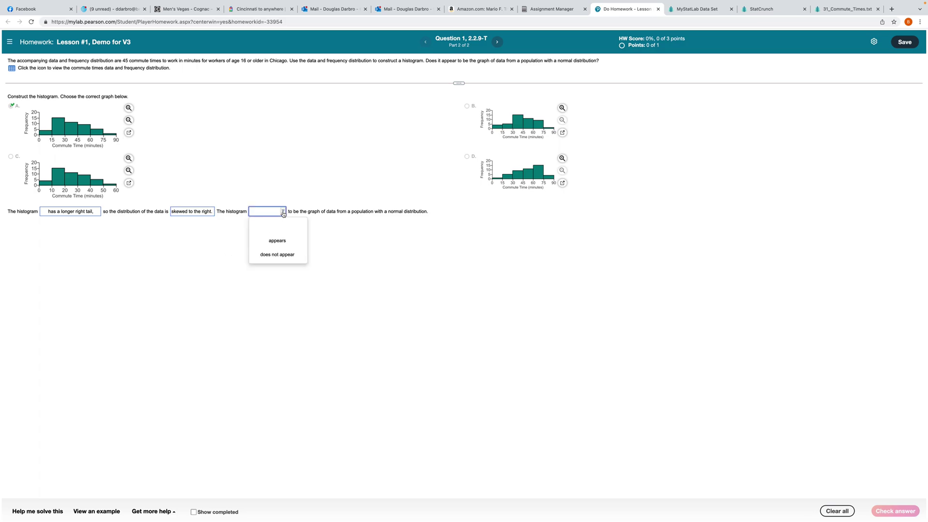
click(281, 255)
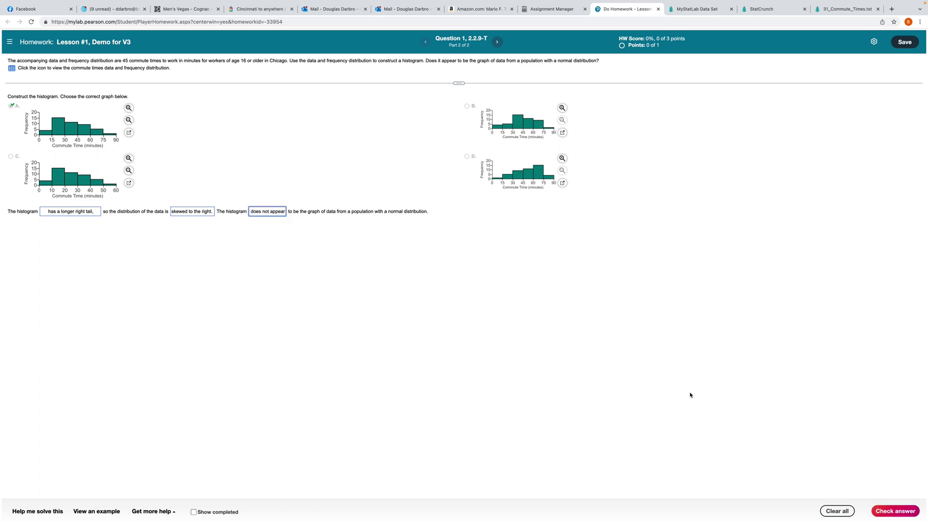
click(895, 512)
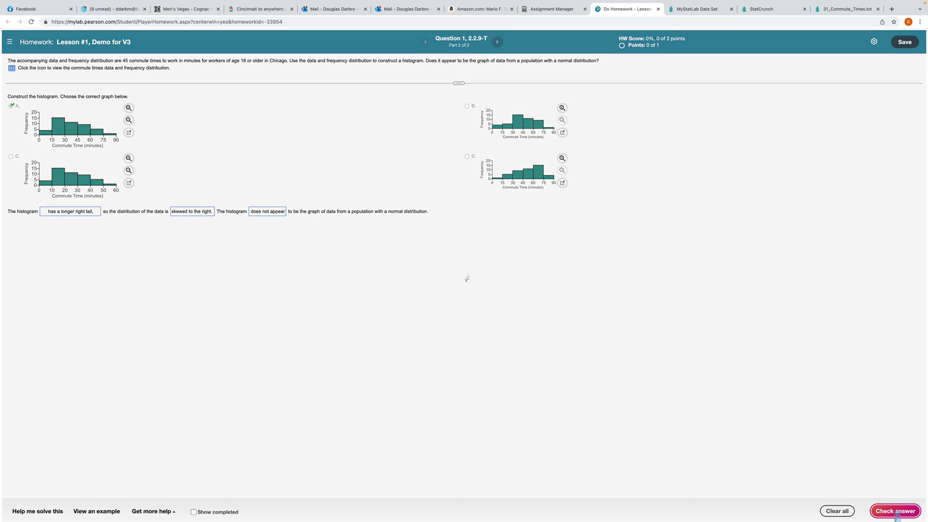
click(465, 292)
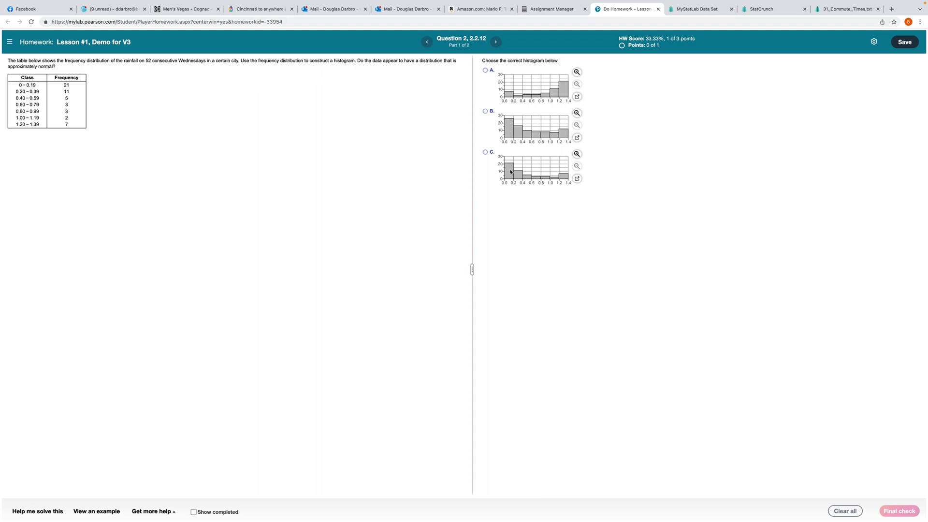
Answer the rainfall question by submitting histogram C, enlarged for checking, and "No, it is not symmetric" for normality, and continue to Question 3
click(577, 154)
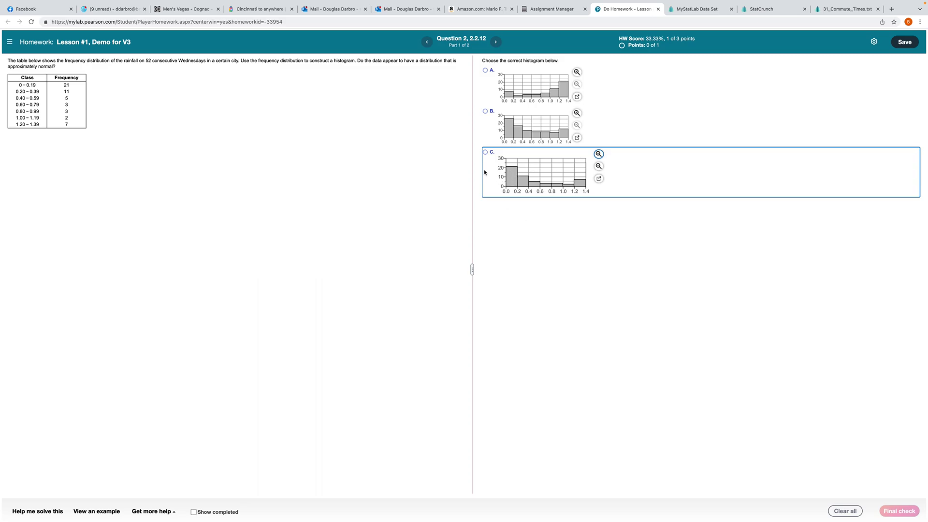
click(485, 153)
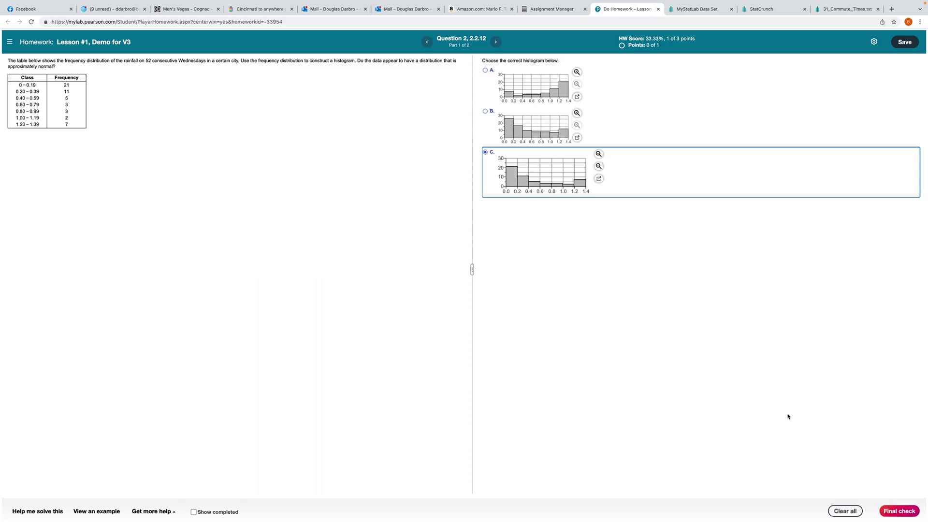
click(900, 511)
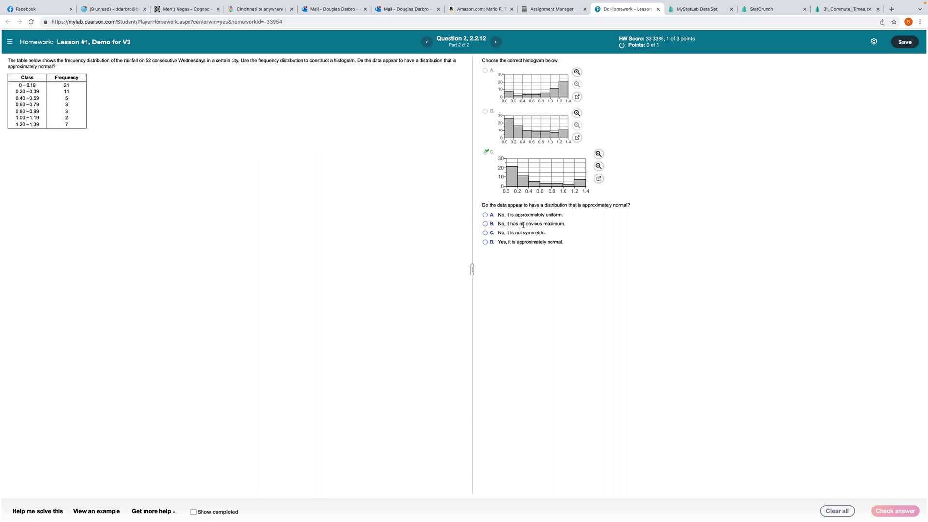
click(486, 233)
click(887, 513)
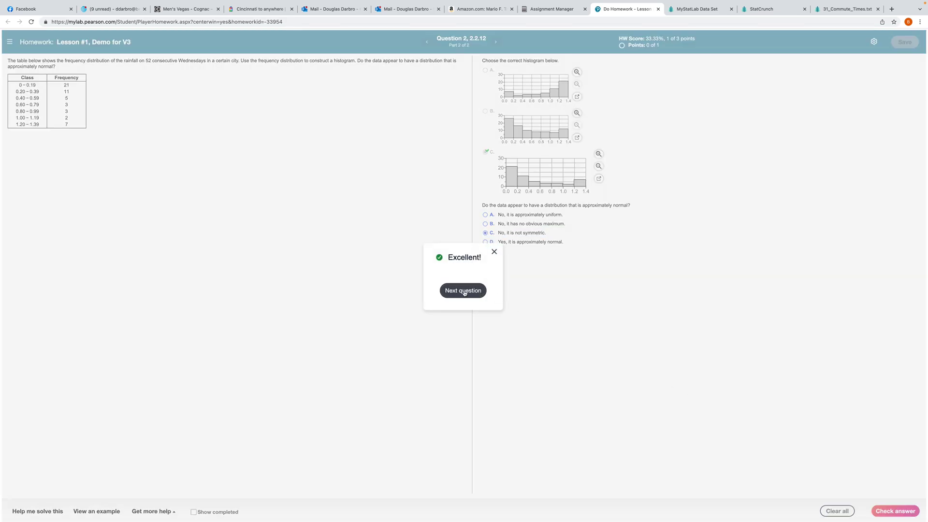
click(464, 290)
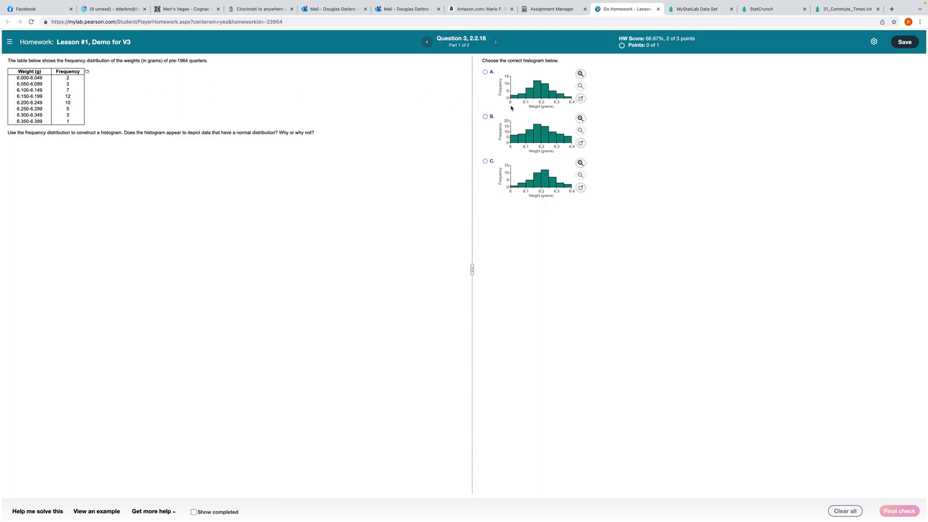
Answer the pre-1964 quarters question by submitting histogram A and normality choice C, with frequencies increasing to a maximum and then decreasing, roughly symmetric
click(486, 73)
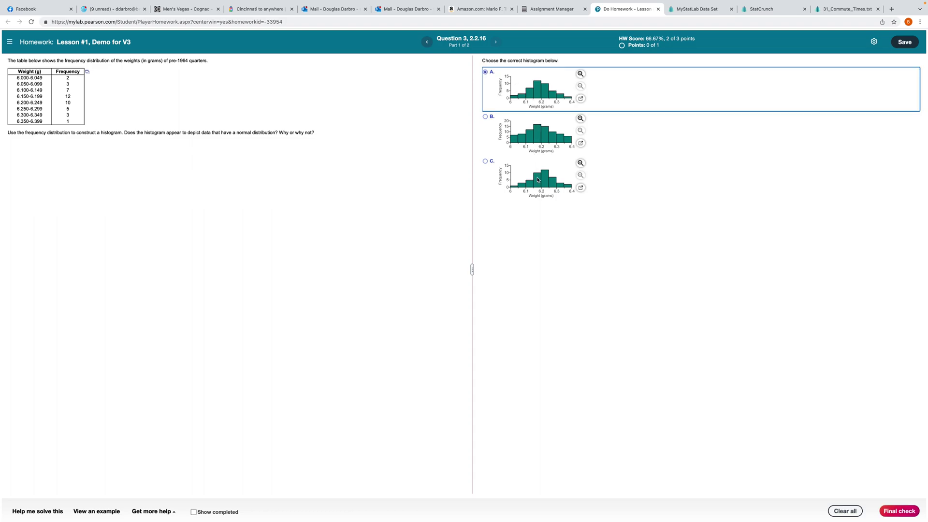
click(898, 511)
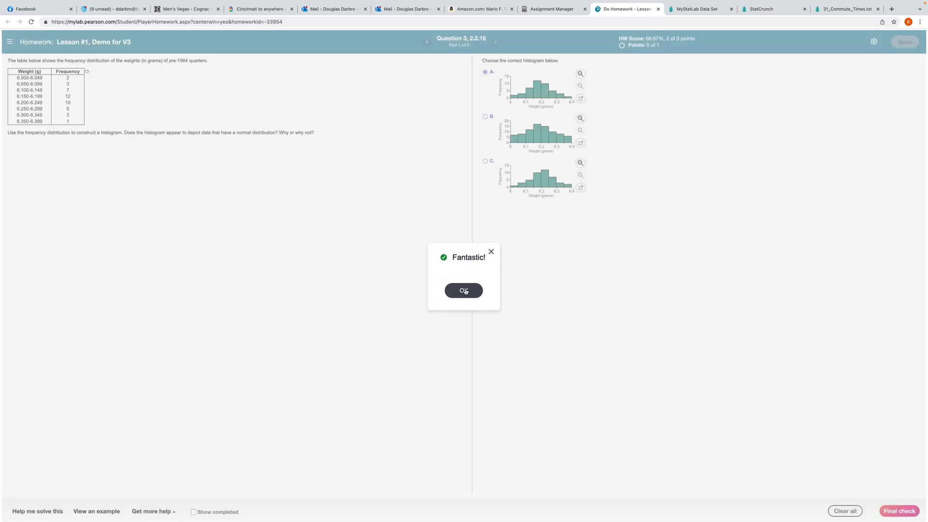
click(465, 290)
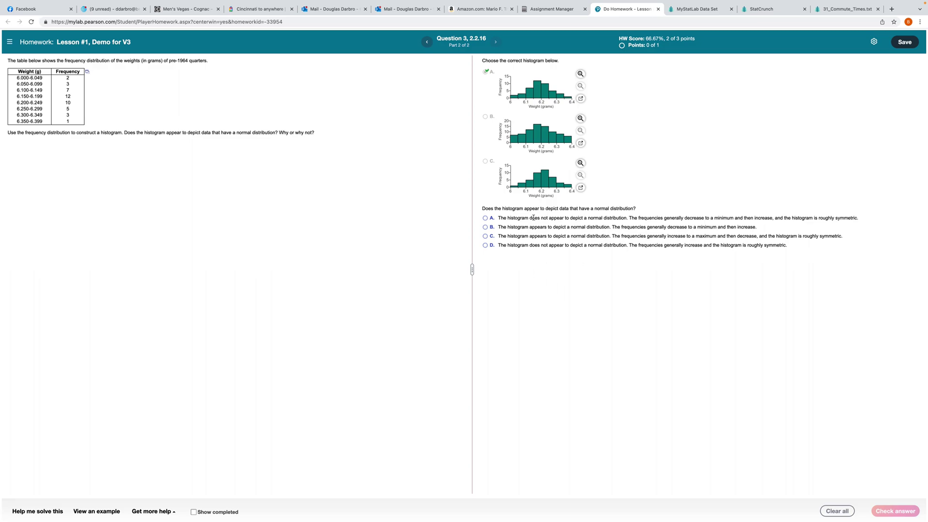
click(486, 227)
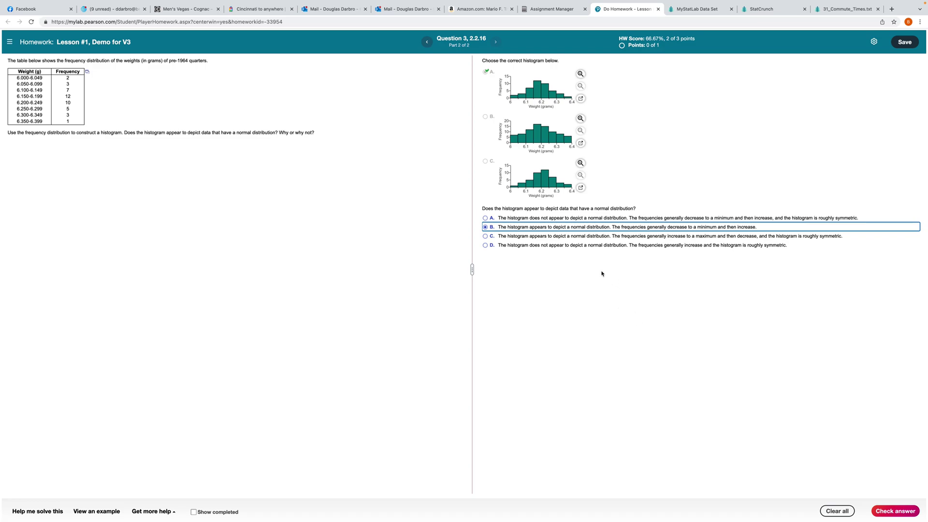
click(485, 236)
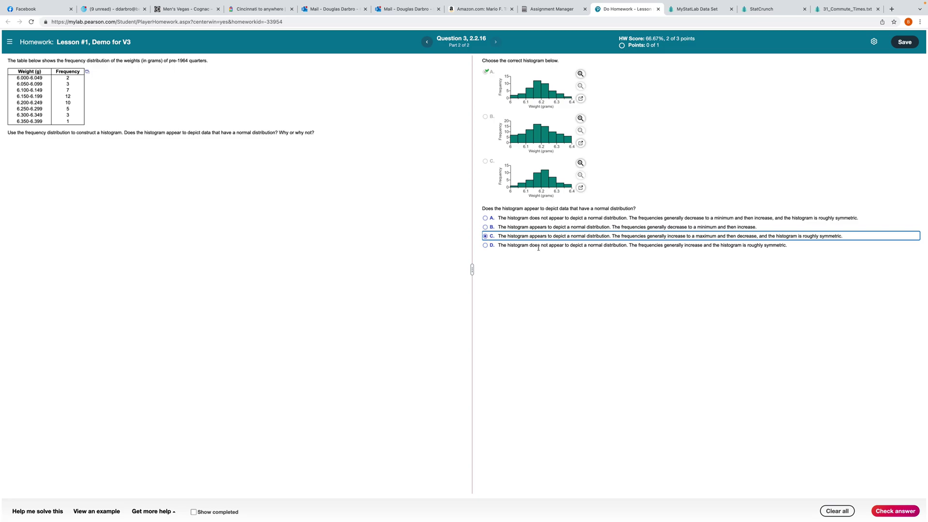
click(898, 513)
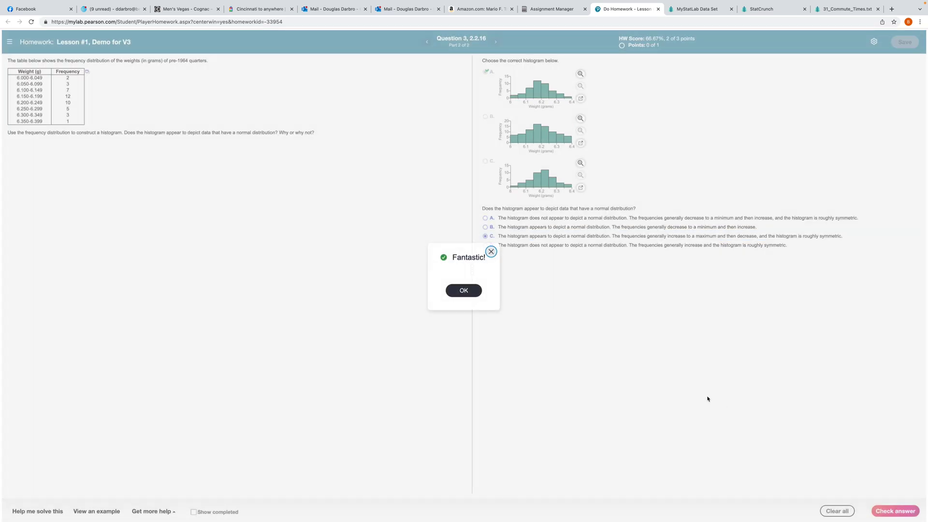
click(465, 291)
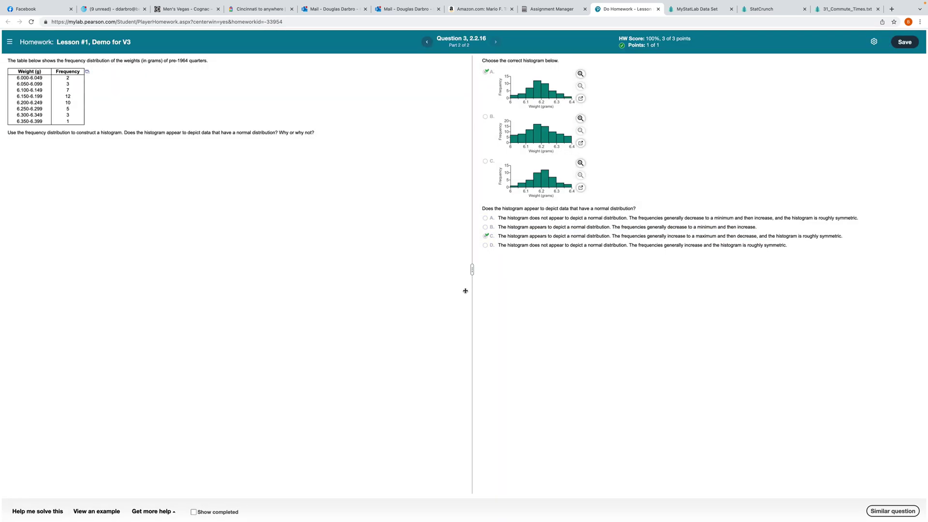